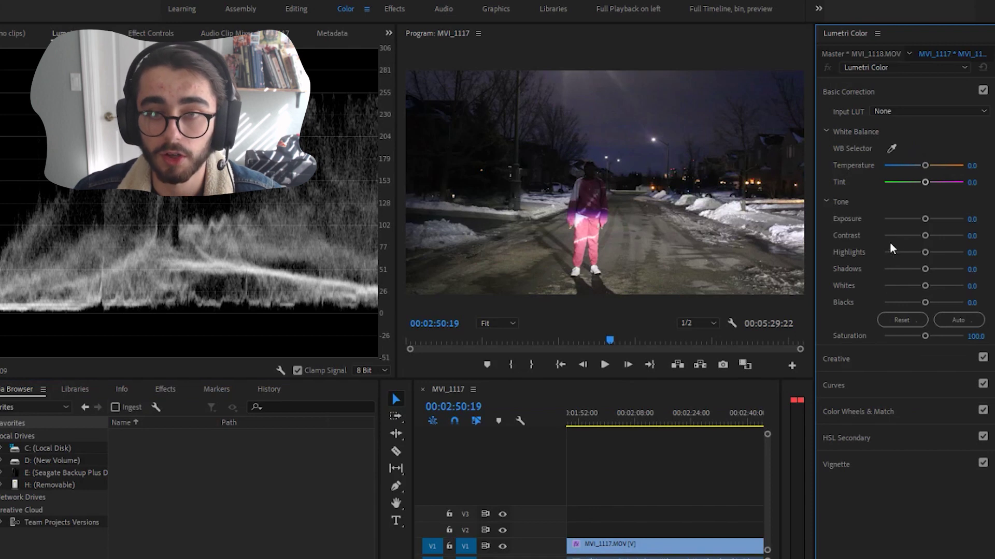
Set the street clip's Highlights to 100 and lower its Shadows slightly in the basic colour correction
left_click_drag(925, 253, 962, 253)
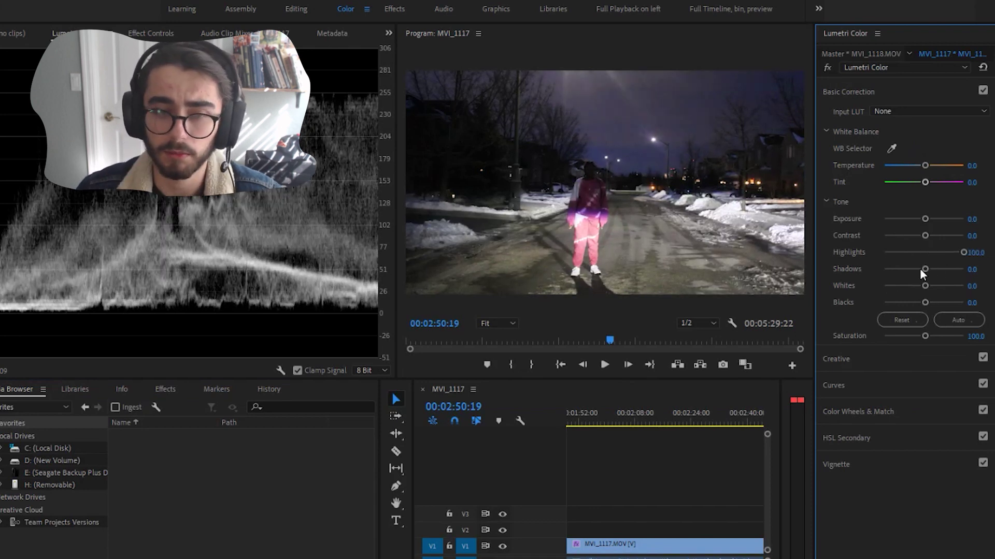
left_click_drag(922, 269, 920, 269)
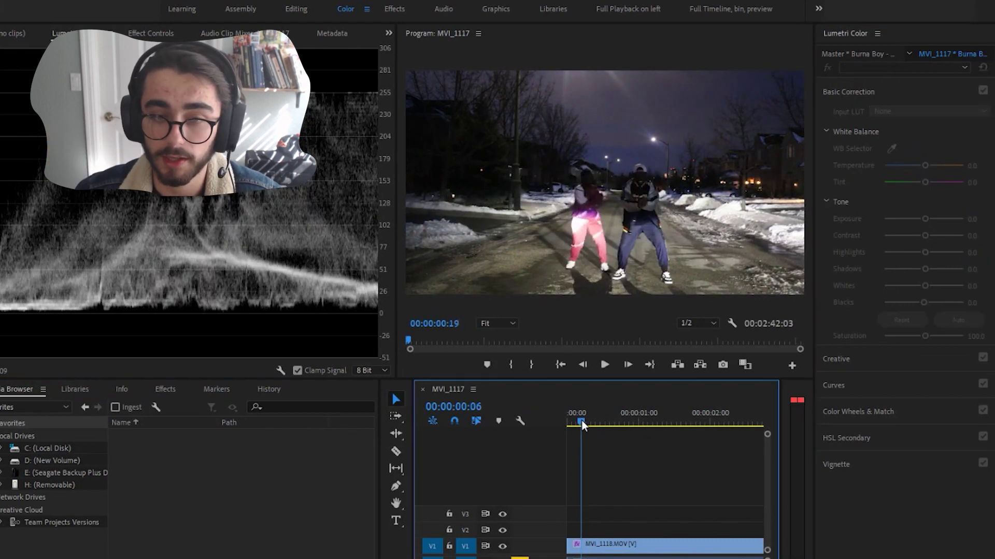
Cut the MVI_1118 clip at 00:00:00:06 and play it briefly from the cut
left_click(583, 421)
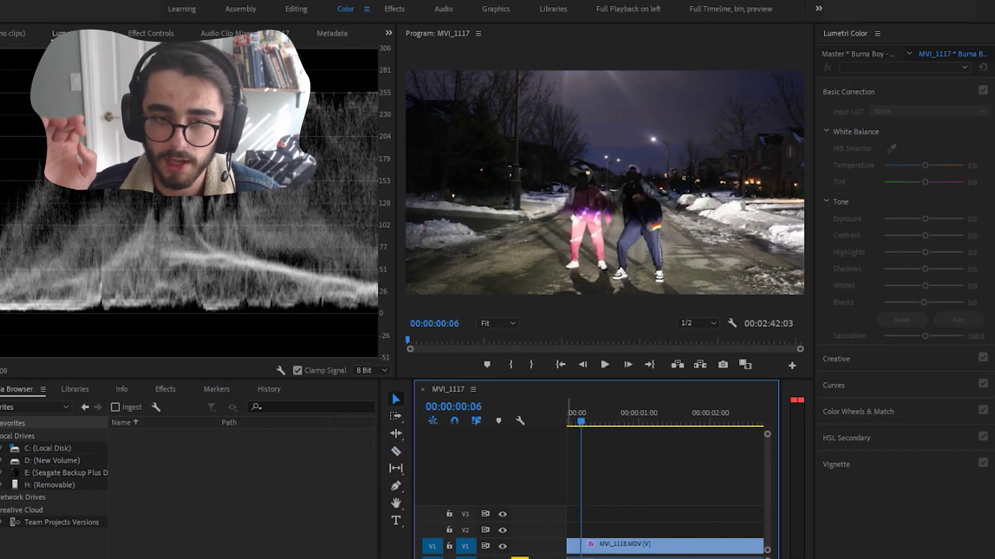
left_click(570, 421)
key("space")
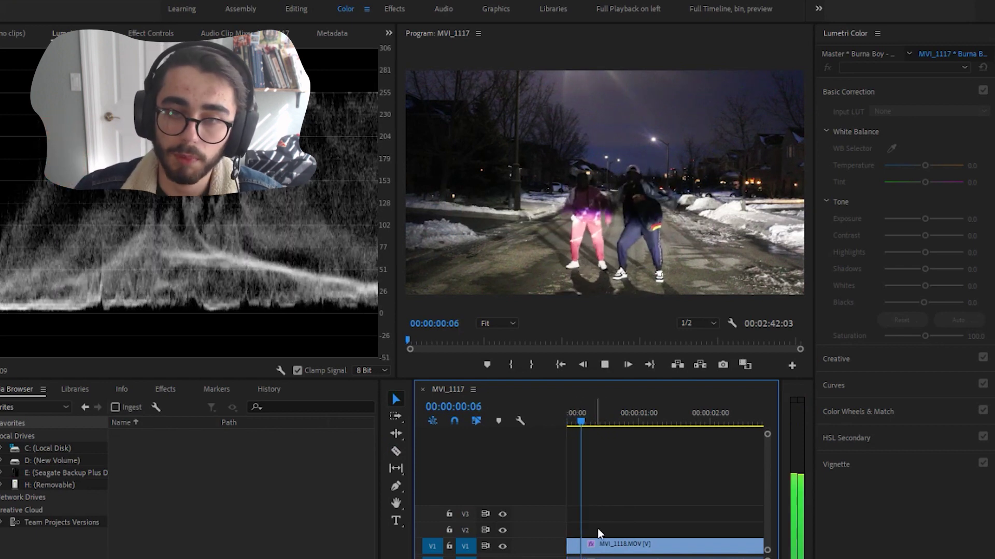
key("space")
scroll(602, 555, "up", 2)
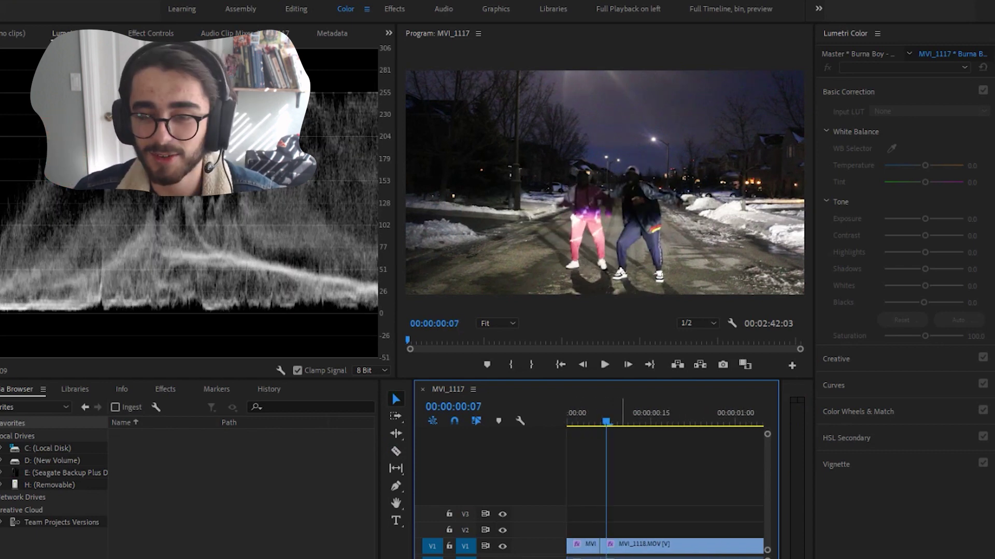
Cut the MVI_1118 clip at 00:00:00:18 and delete the unwanted section
left_click(635, 554)
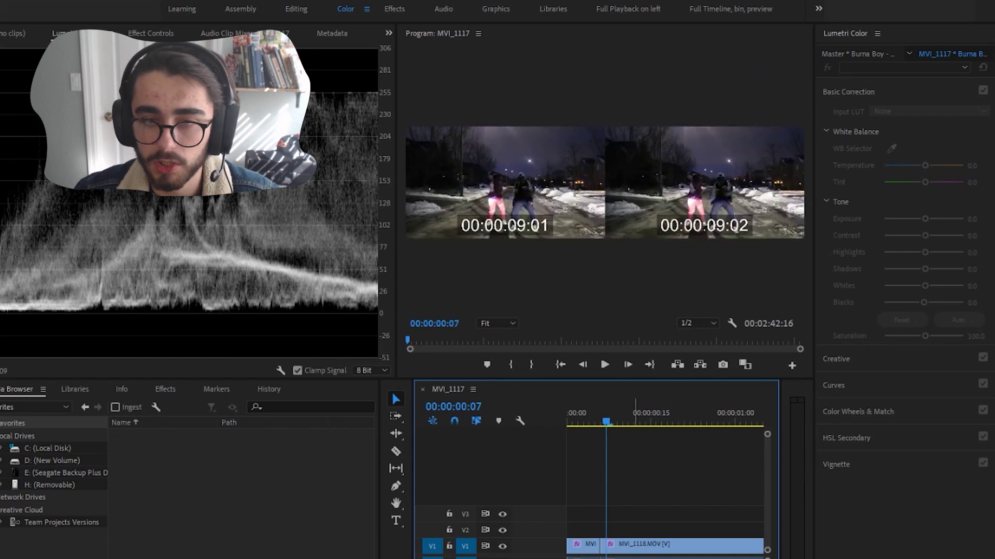
left_click_drag(614, 421, 669, 421)
key("c")
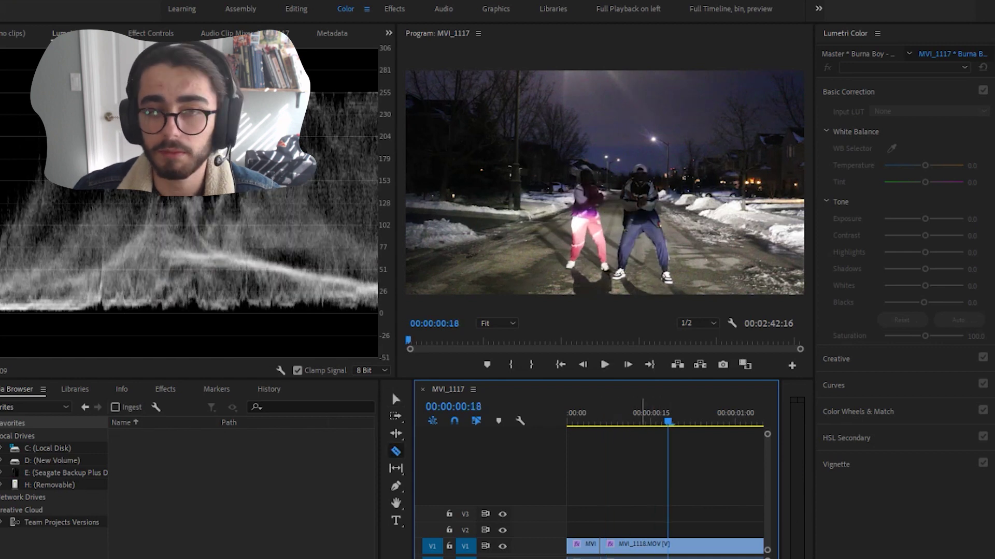
key("v")
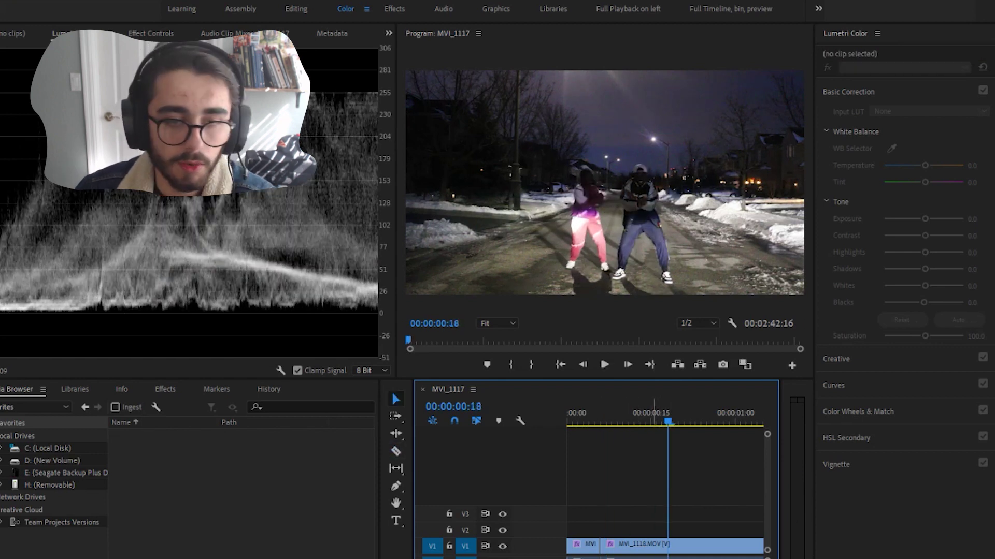
key("Delete")
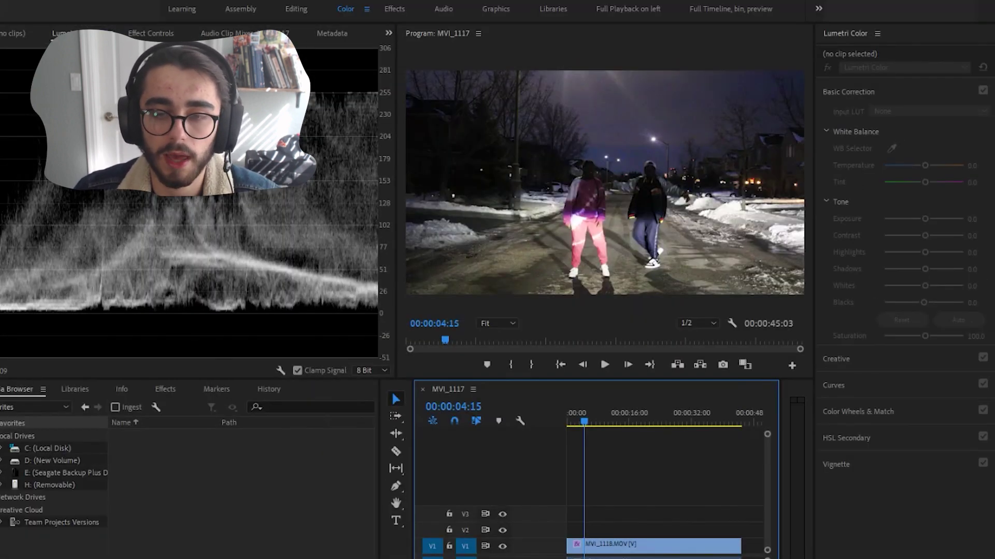
Replace the MVI_1118 clip with an After Effects composition, saving the project as Marvel Wonderful
left_click(611, 545)
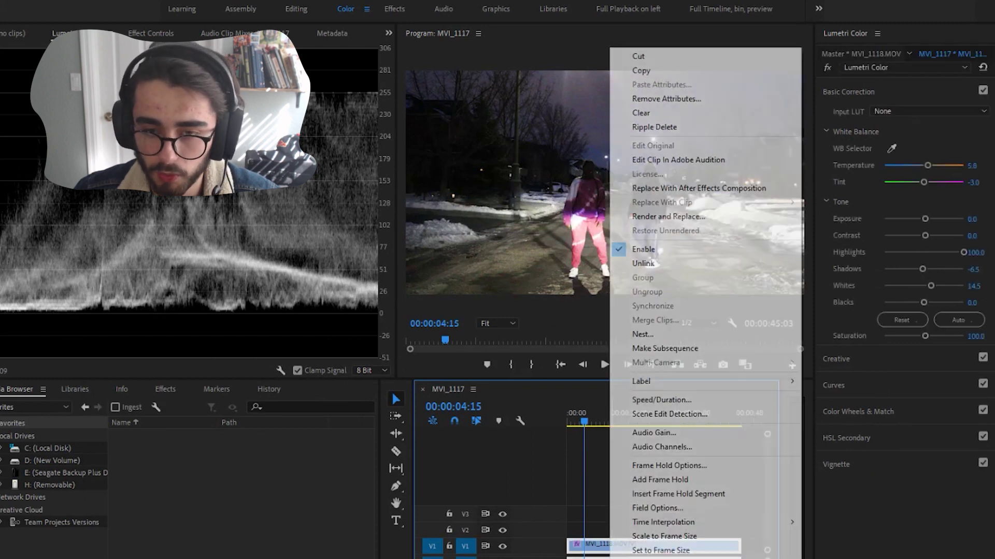
right_click(610, 545)
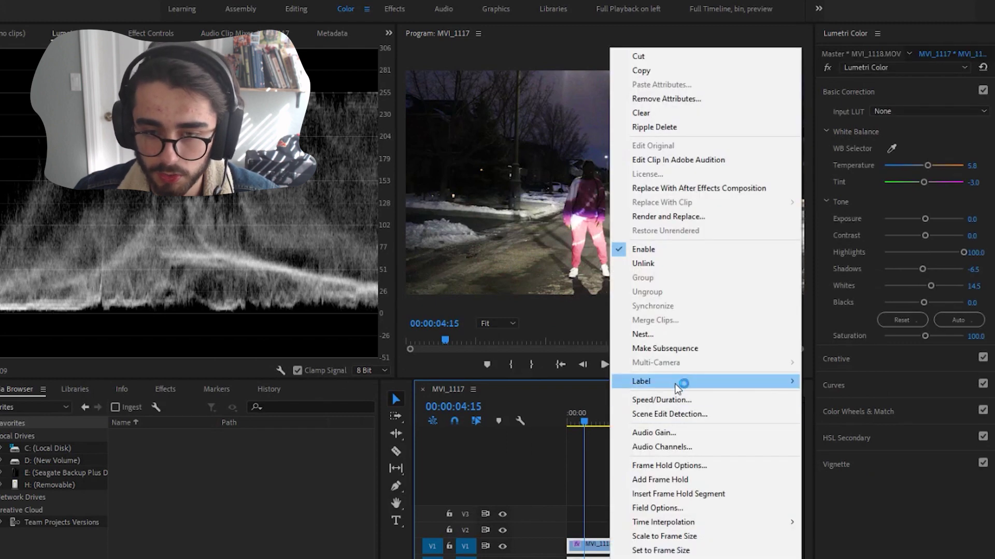
left_click(678, 189)
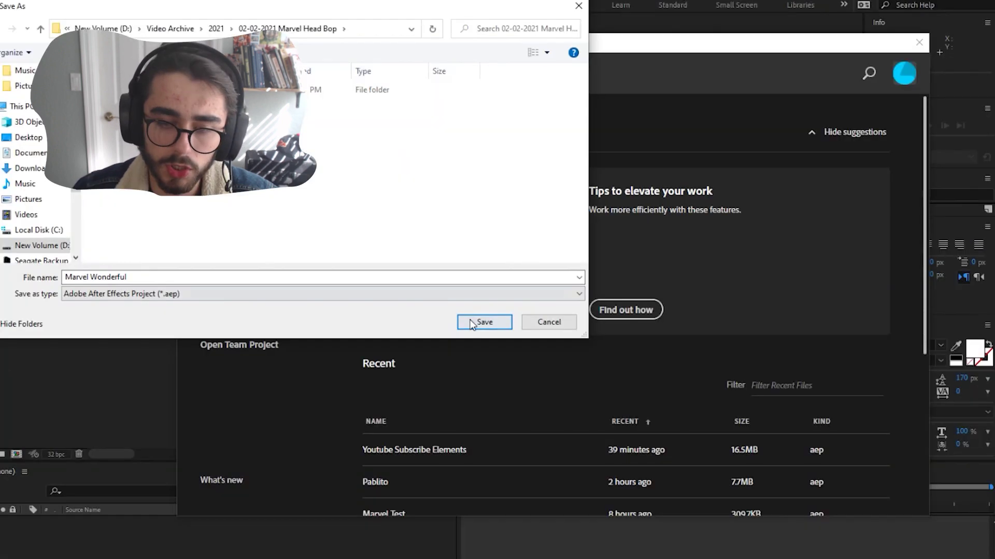
left_click(483, 322)
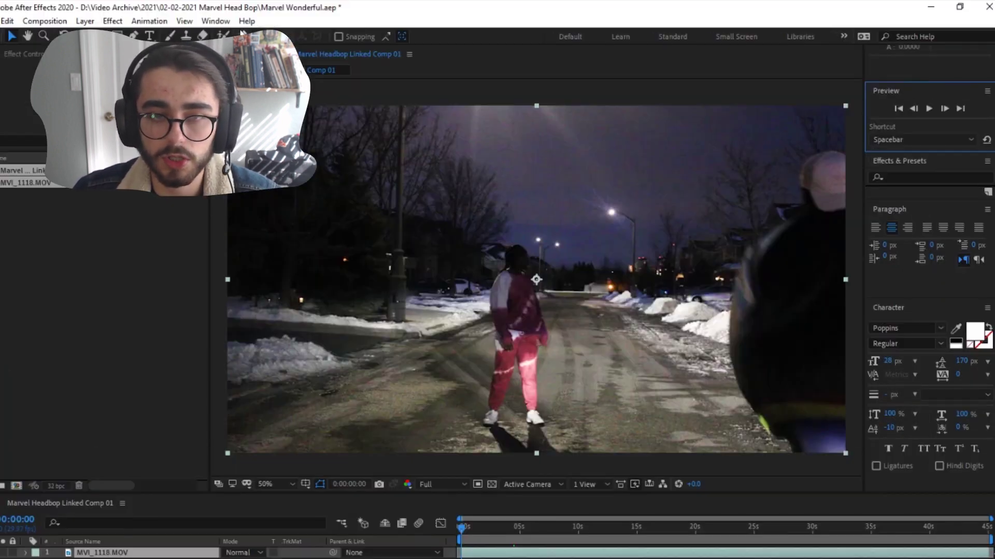
Show the Tracker and start a Stabilize Motion track on the CONTRAST layer at 0:00:03:07
left_click(216, 20)
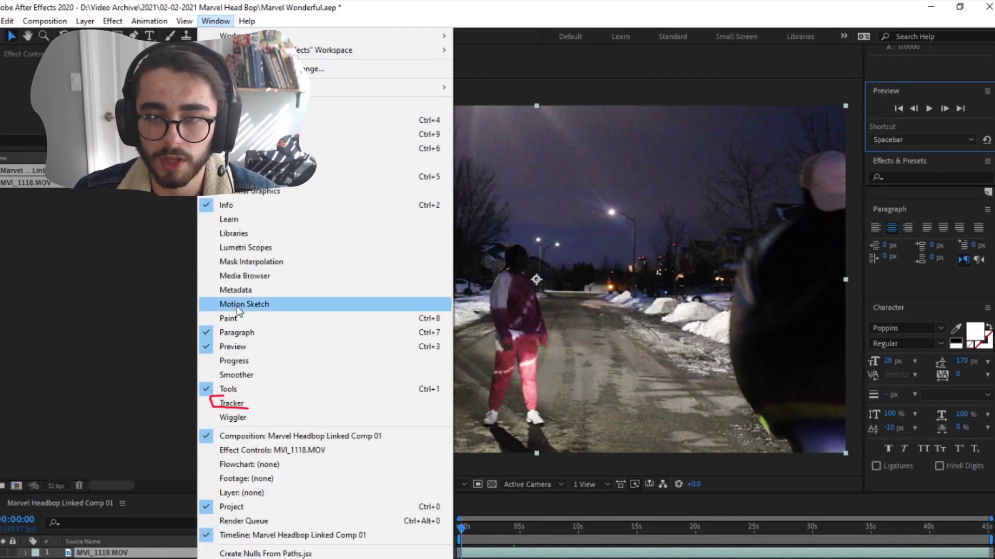
left_click(246, 405)
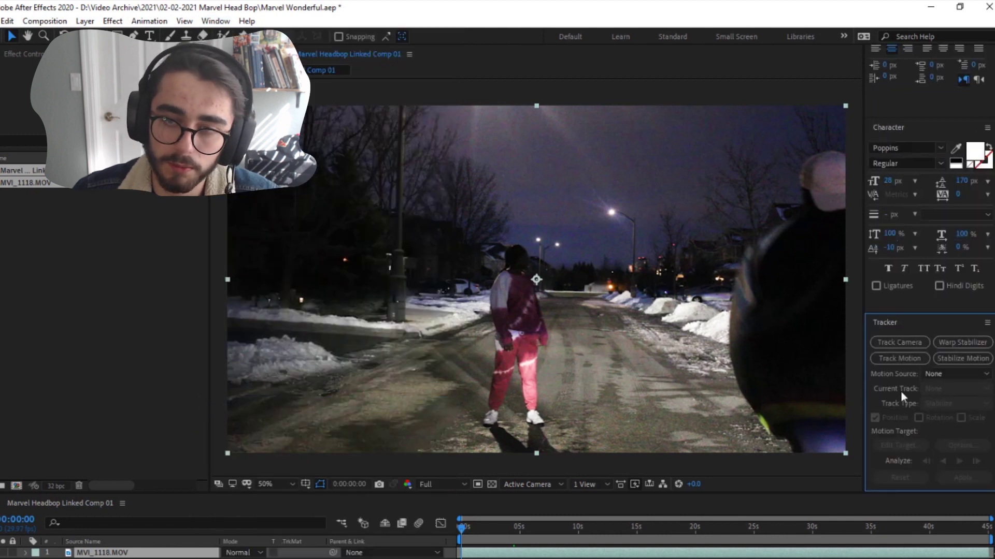
left_click(461, 526)
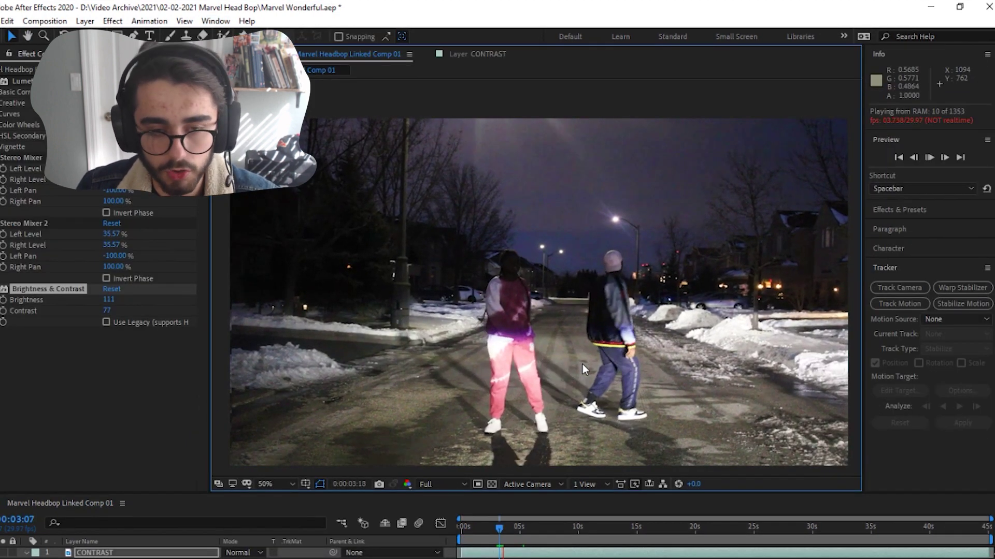
left_click(956, 304)
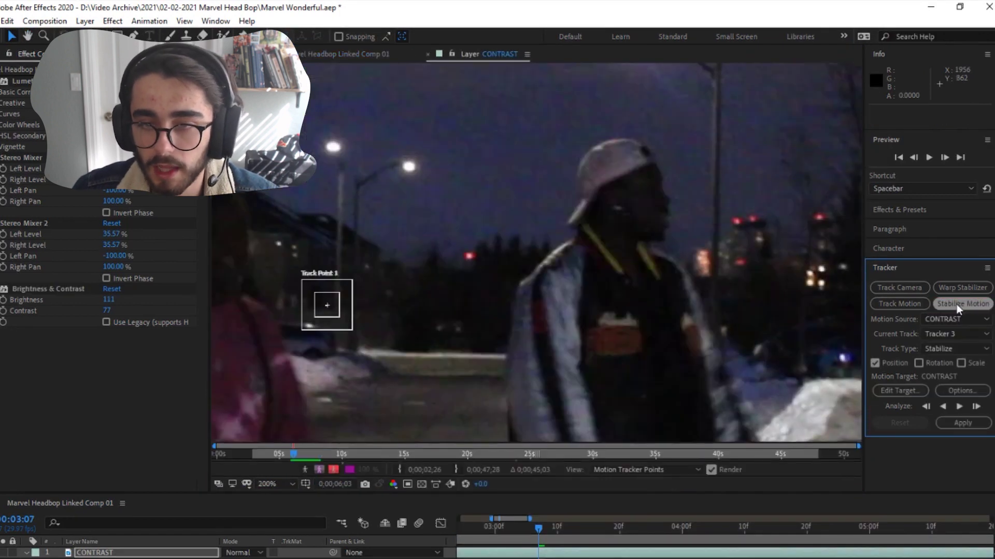
Place Track Point 1 over the dark opening at the edge of the dancer's cap
left_click_drag(335, 325, 553, 228)
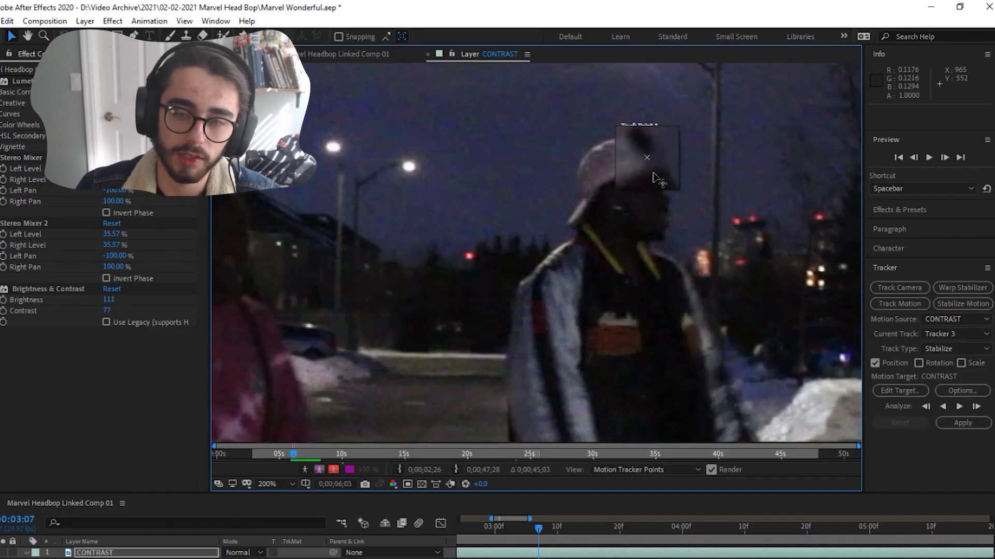
left_click_drag(654, 178, 655, 179)
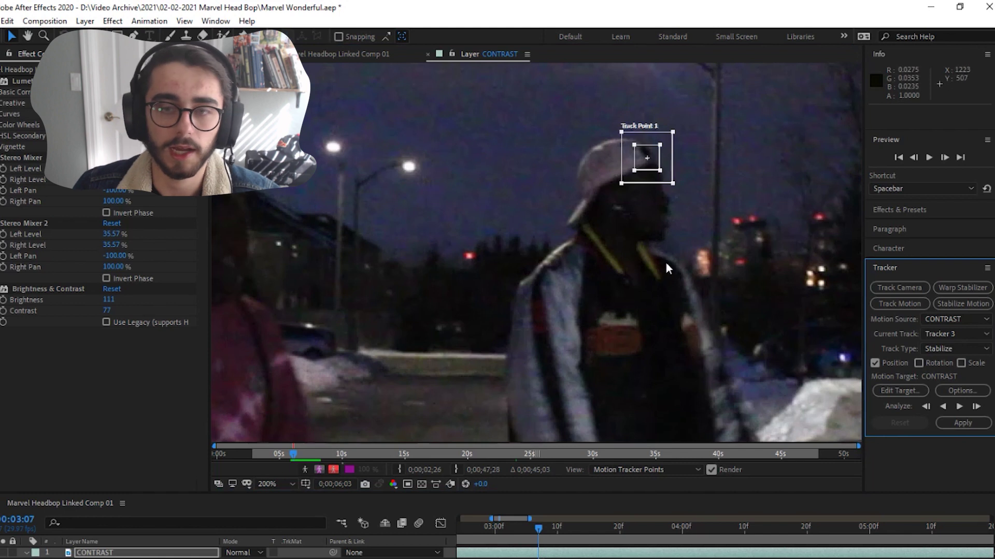
scroll(665, 262, "up", 2)
left_click_drag(539, 349, 577, 308)
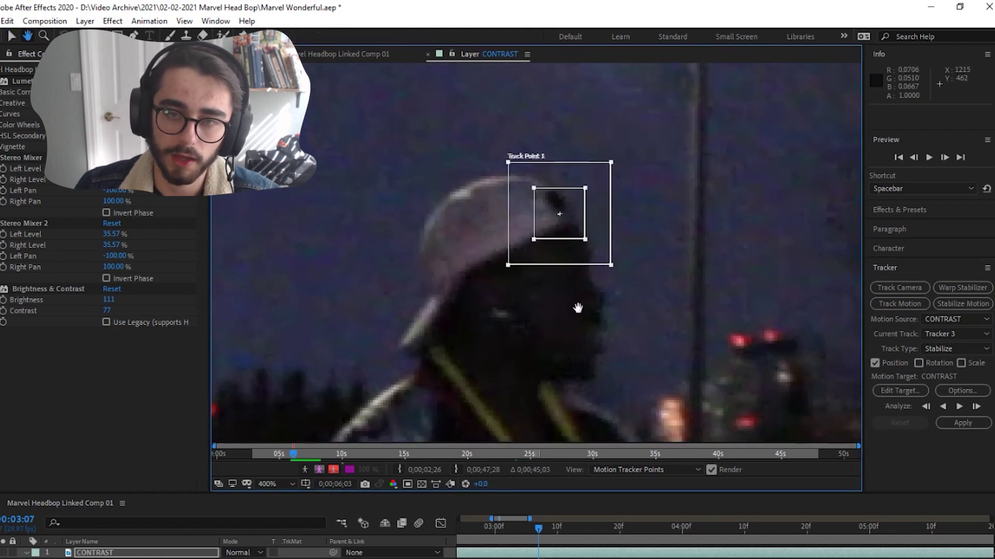
left_click(976, 407)
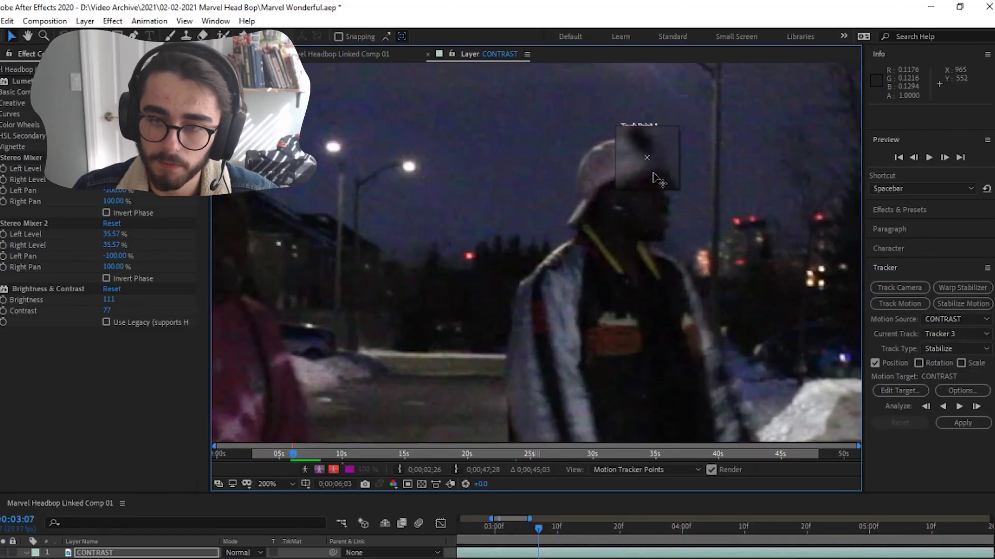
left_click_drag(653, 176, 653, 177)
scroll(667, 264, "up", 1)
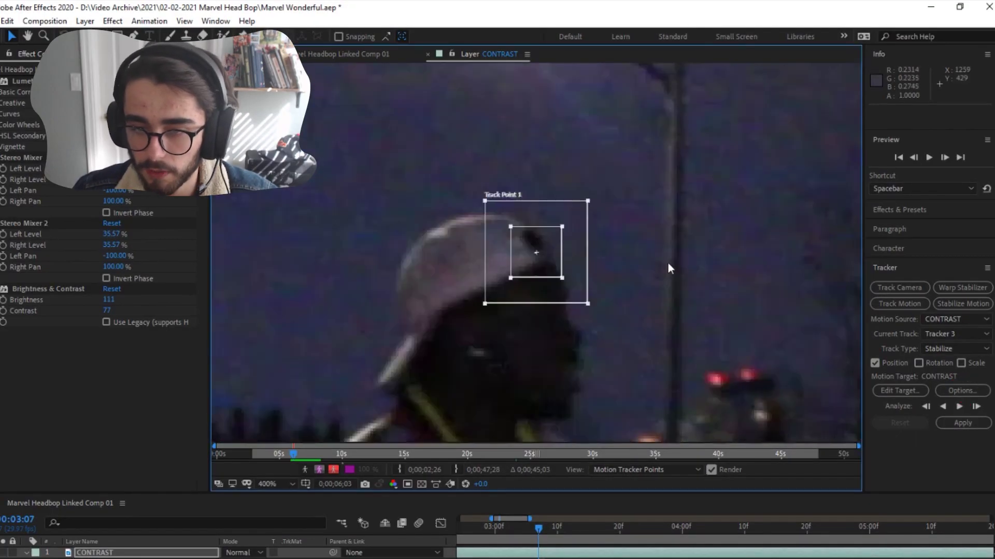
key("space")
left_click_drag(542, 350, 565, 317)
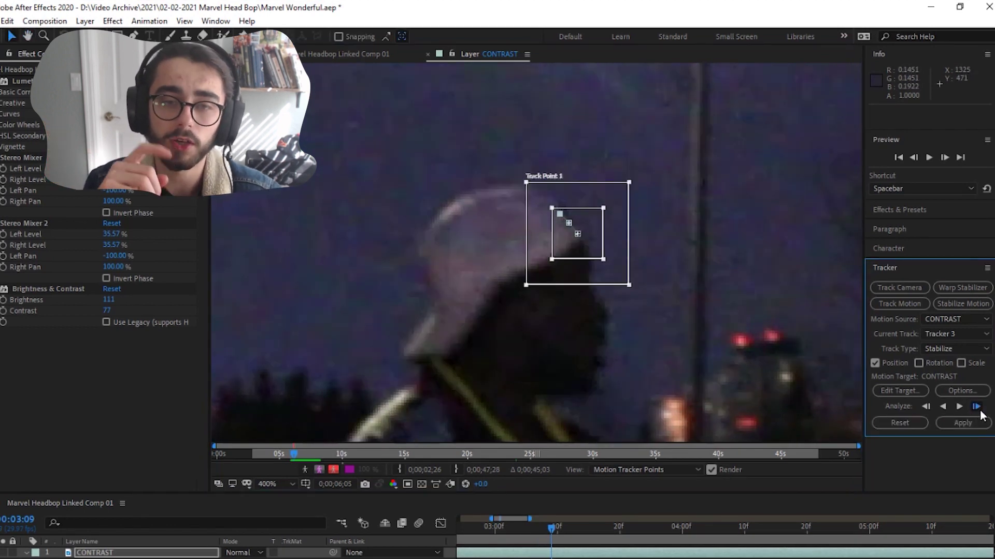
Analyze the cap's motion forward frame by frame to 0:00:05:11, repositioning the track point where it drifts
left_click(976, 408)
left_click_drag(576, 314, 518, 347)
left_click(977, 408)
left_click(976, 407)
left_click(976, 408)
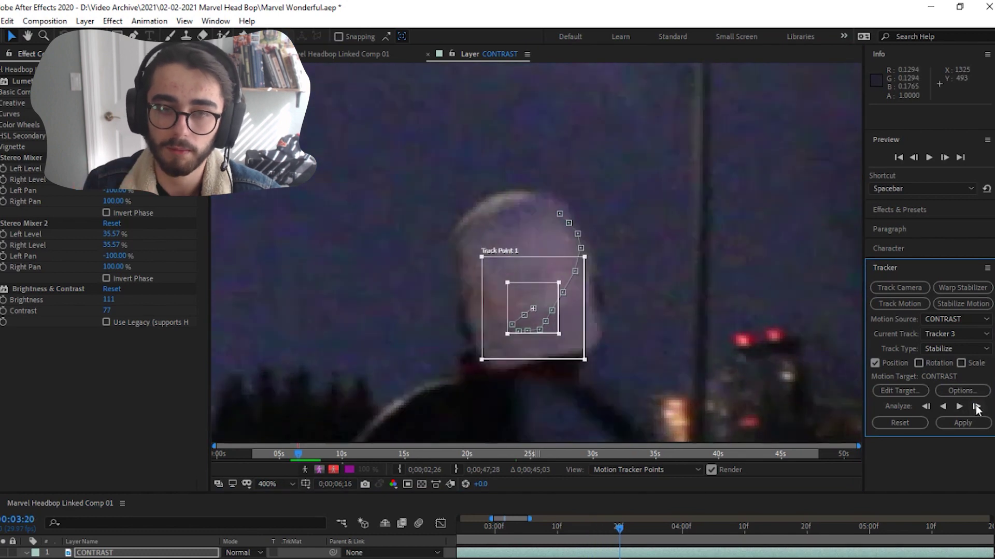
left_click(977, 407)
left_click(977, 407)
left_click(977, 407)
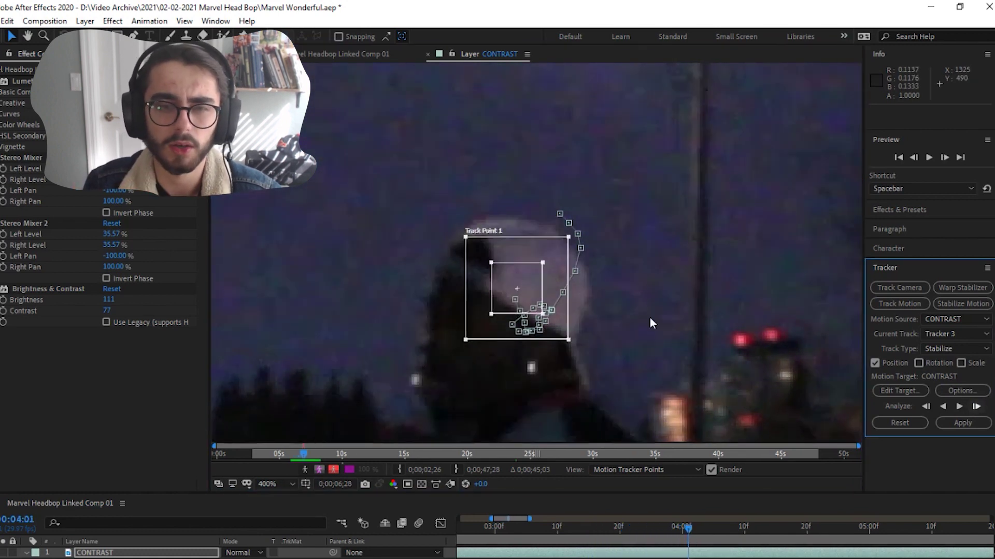
left_click(976, 408)
left_click(976, 408)
left_click(977, 408)
left_click(977, 408)
left_click(977, 408)
left_click(977, 408)
left_click(977, 409)
left_click(437, 297)
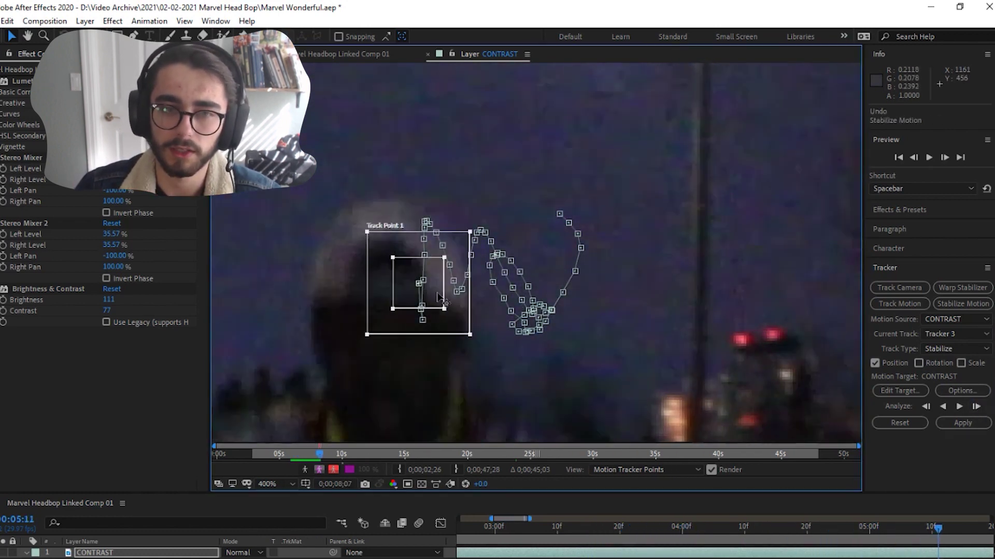
Continue the one-frame forward analysis of the cap to 0:00:15:20
left_click(976, 407)
left_click(976, 407)
left_click(976, 407)
left_click(976, 406)
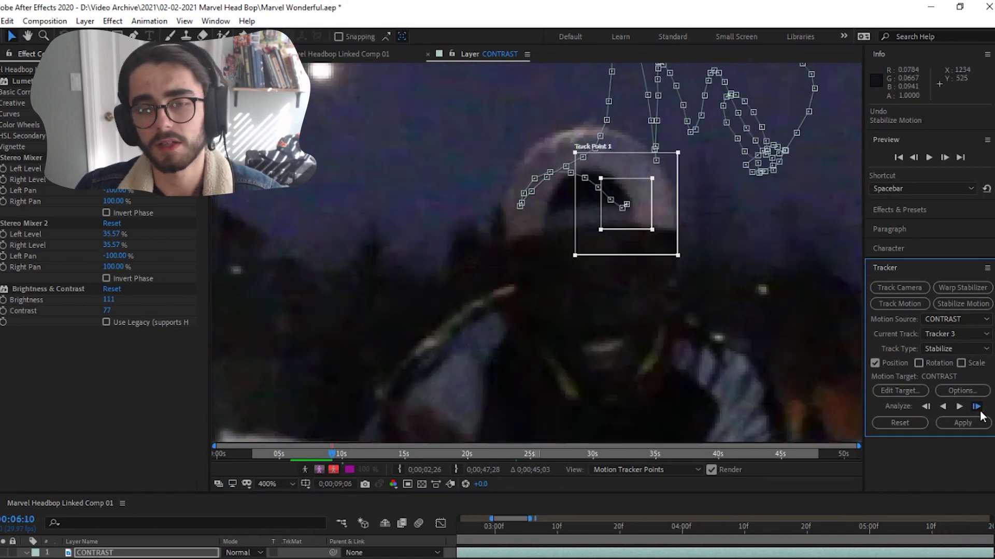
left_click(977, 409)
left_click(977, 408)
left_click(977, 409)
left_click(977, 409)
left_click(977, 408)
left_click(977, 408)
left_click(977, 408)
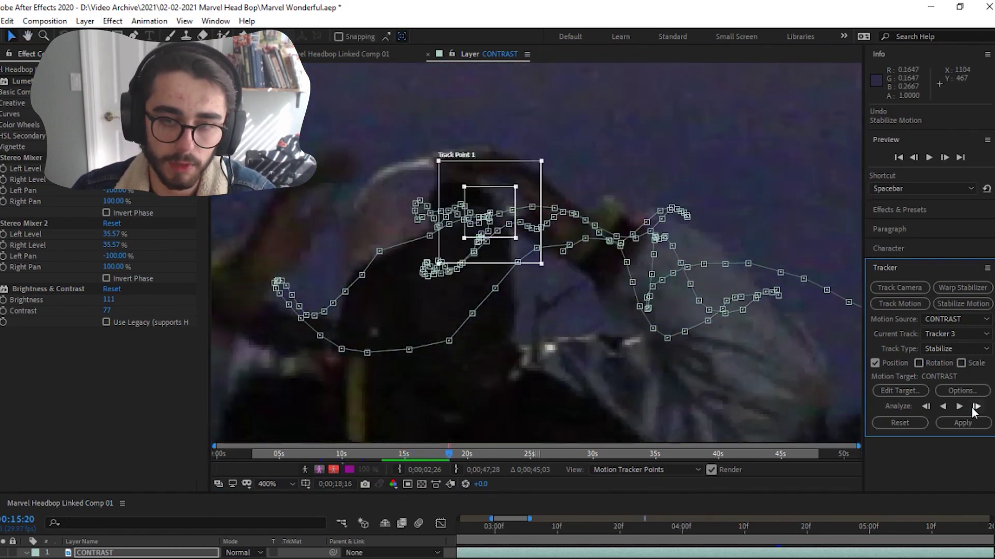
scroll(620, 304, "up", 2)
scroll(622, 303, "down", 1)
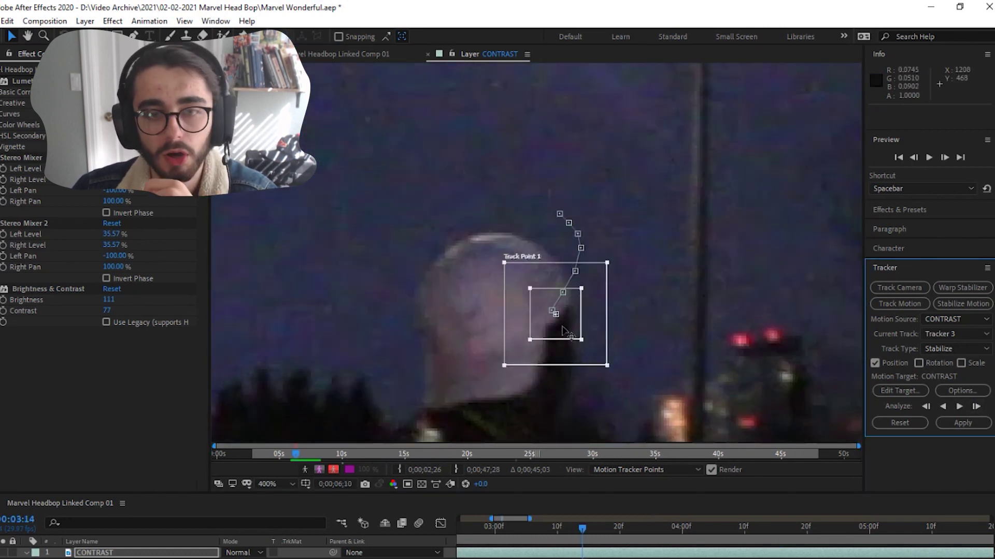
Realign Track Point 1 on the back of the cap from 0:00:03:14 to 0:00:03:18, analyzing one frame forward after each correction
left_click_drag(565, 332, 554, 339)
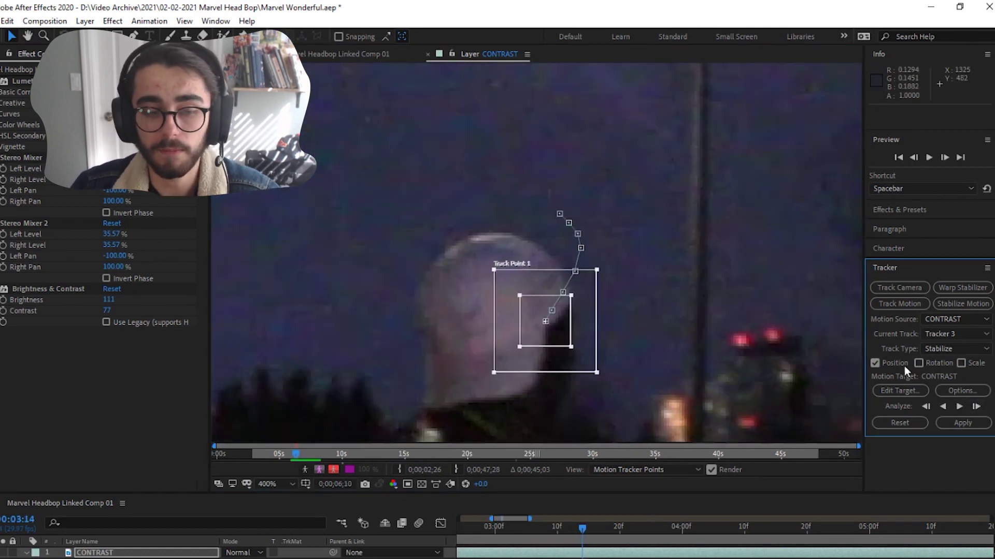
left_click(977, 408)
left_click_drag(566, 331, 554, 343)
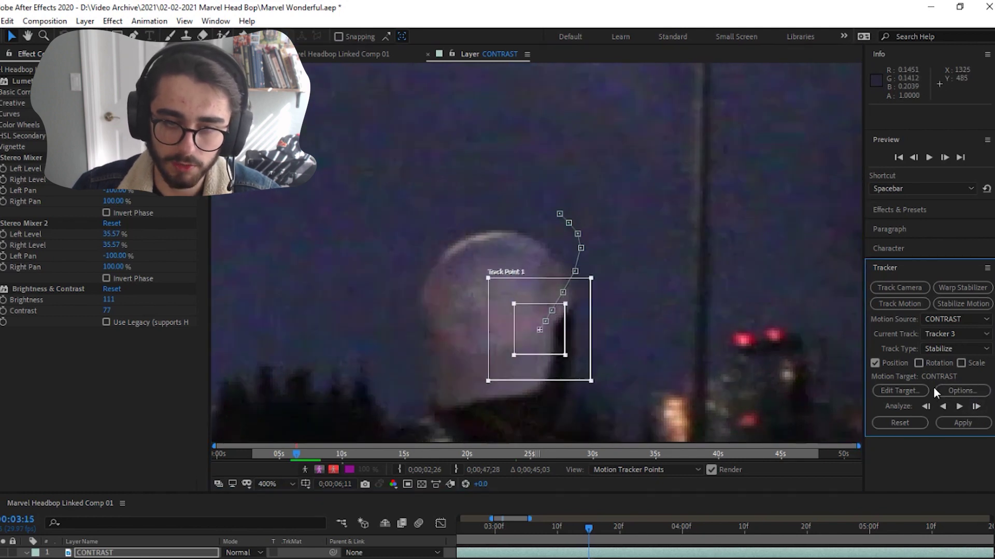
left_click(976, 407)
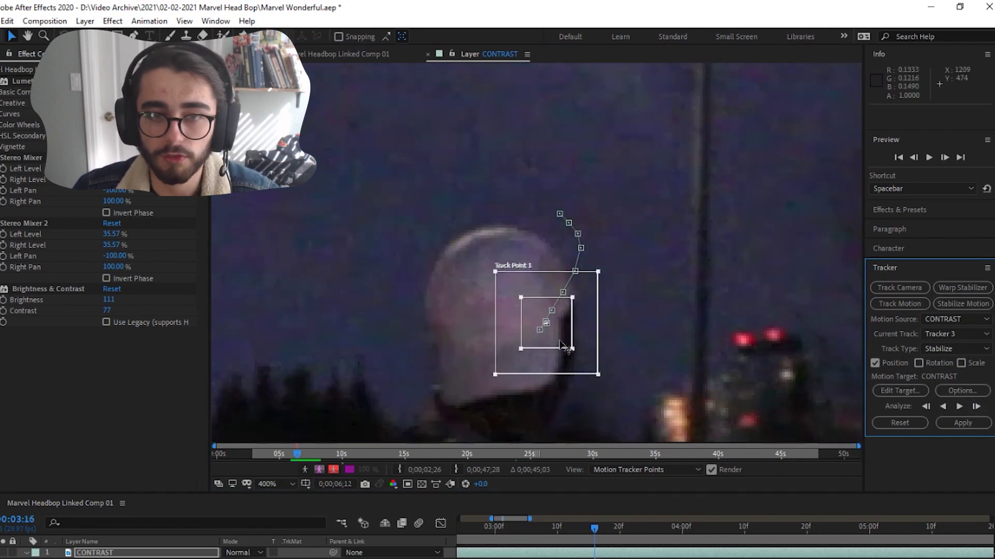
left_click_drag(562, 343, 544, 350)
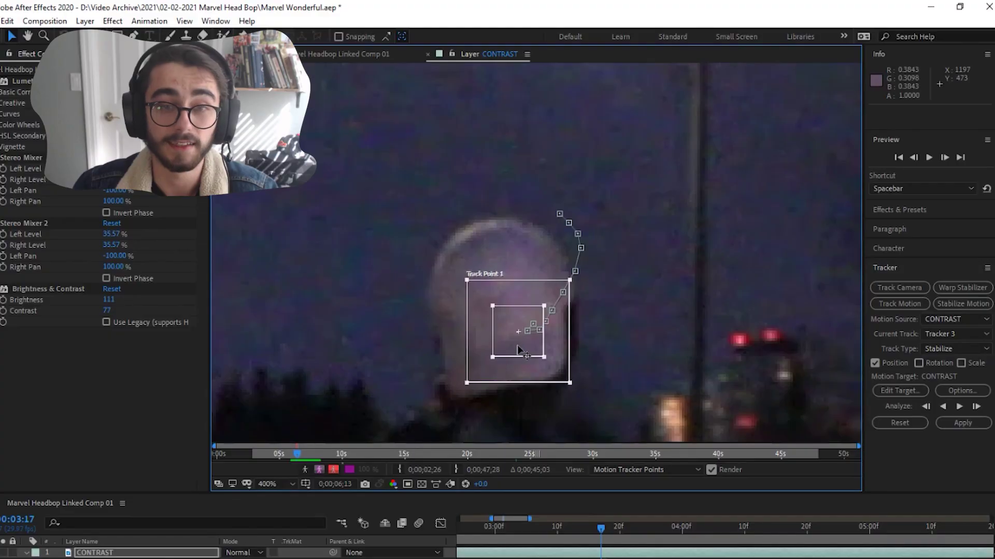
left_click(975, 407)
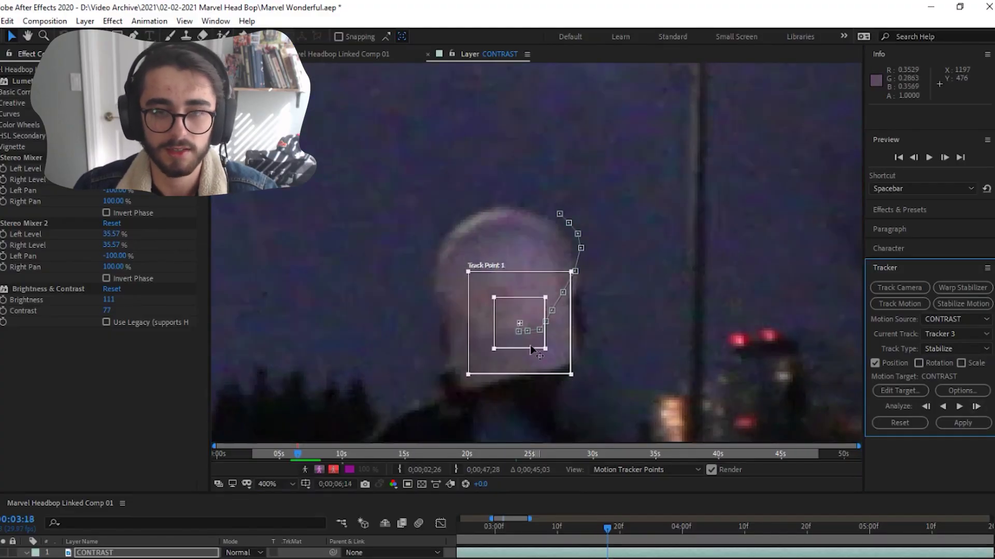
left_click_drag(530, 347, 513, 347)
left_click(975, 407)
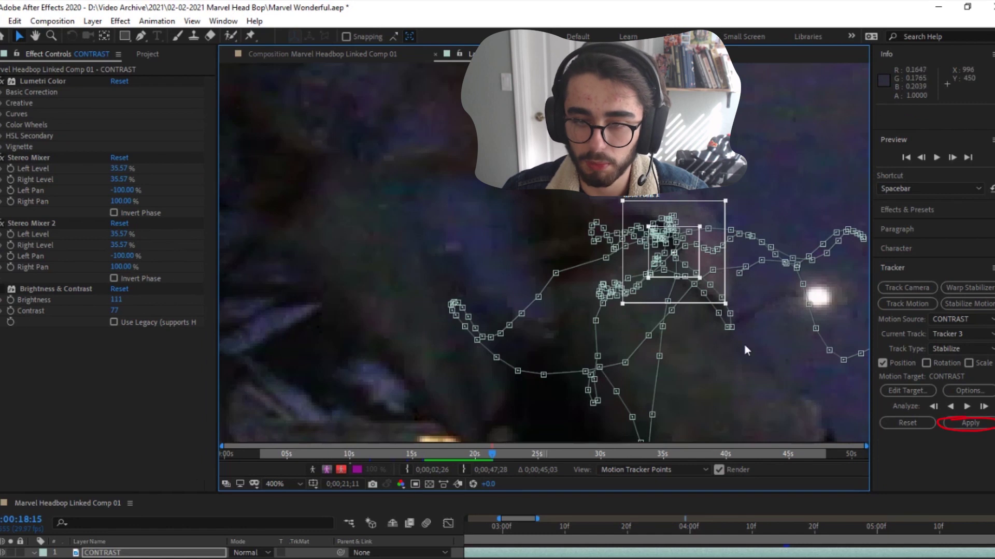
Apply the Tracker 3 stabilization to the CONTRAST layer in the X and Y dimensions and preview the composition
left_click(971, 428)
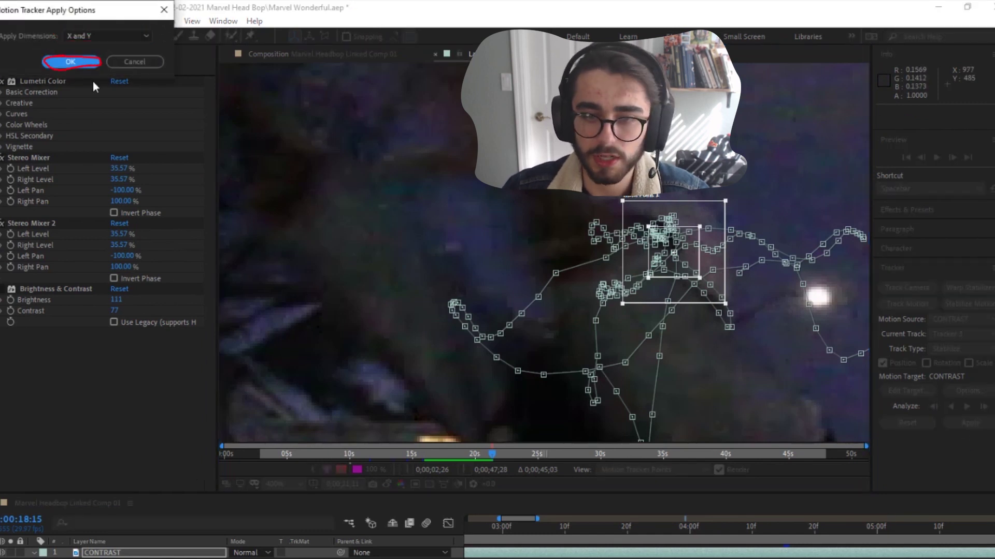
left_click(87, 65)
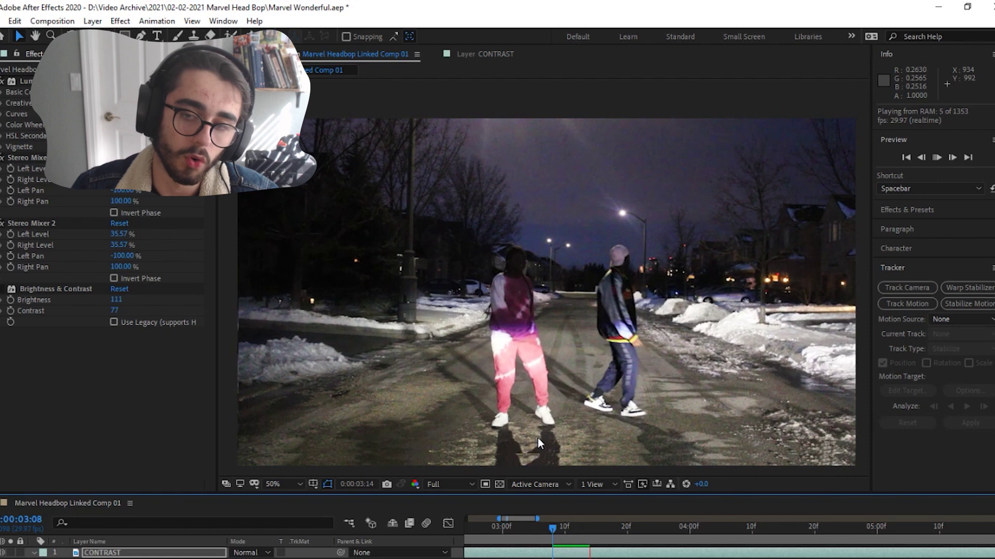
key("space")
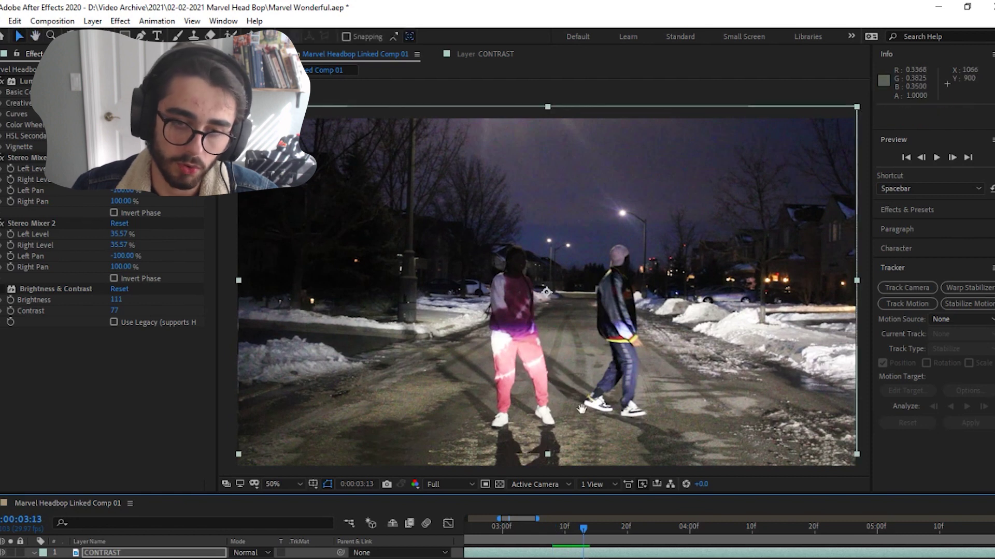
left_click_drag(581, 407, 596, 387)
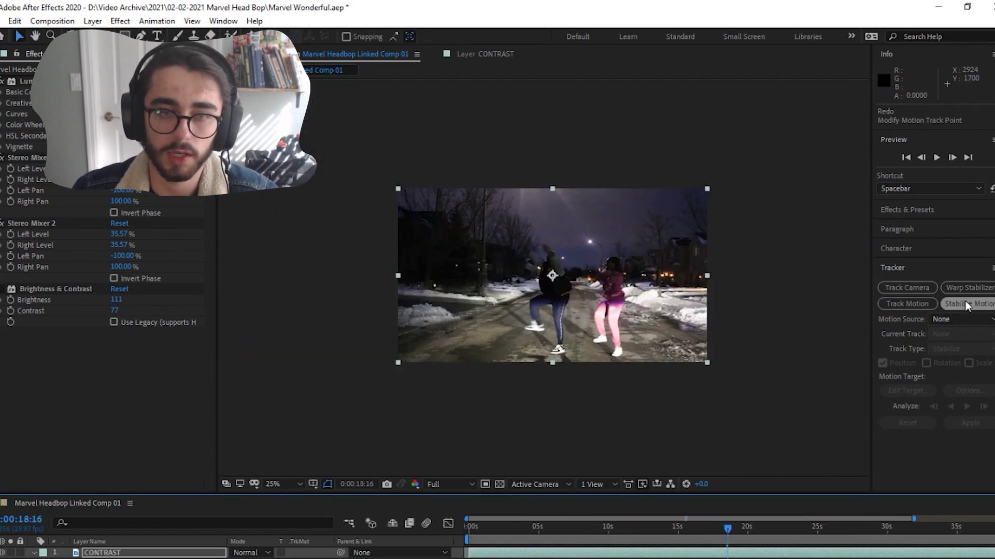
Start a new Stabilize Motion tracker on the CONTRAST layer at 0:00:18:16 and analyze one frame forward
left_click(967, 304)
key("h")
left_click_drag(656, 191, 668, 245)
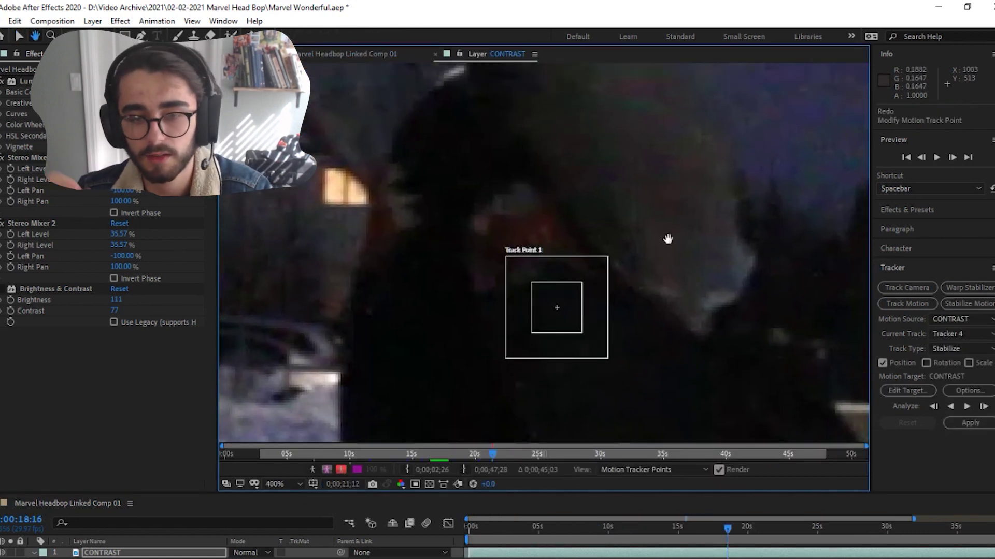
key("v")
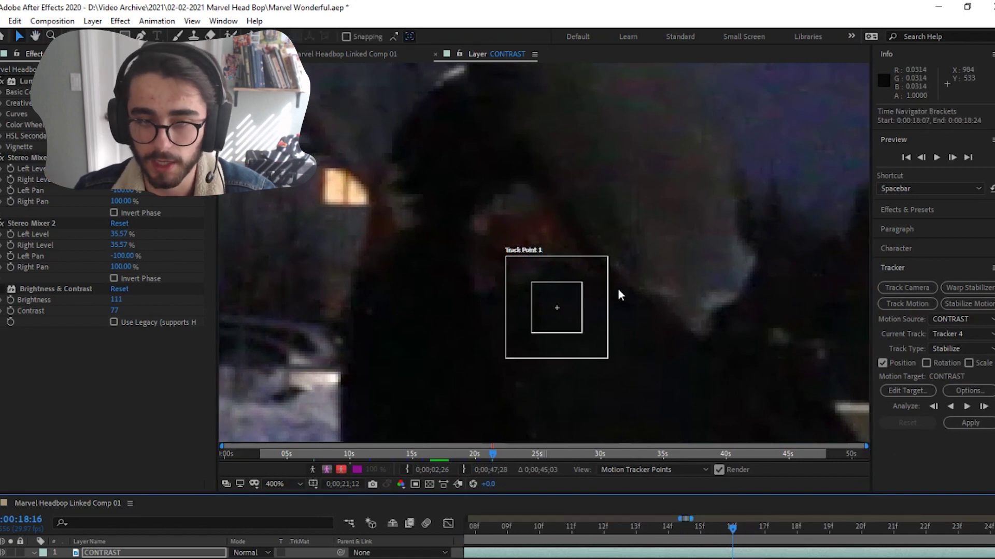
scroll(617, 288, "down", 2)
left_click(724, 529)
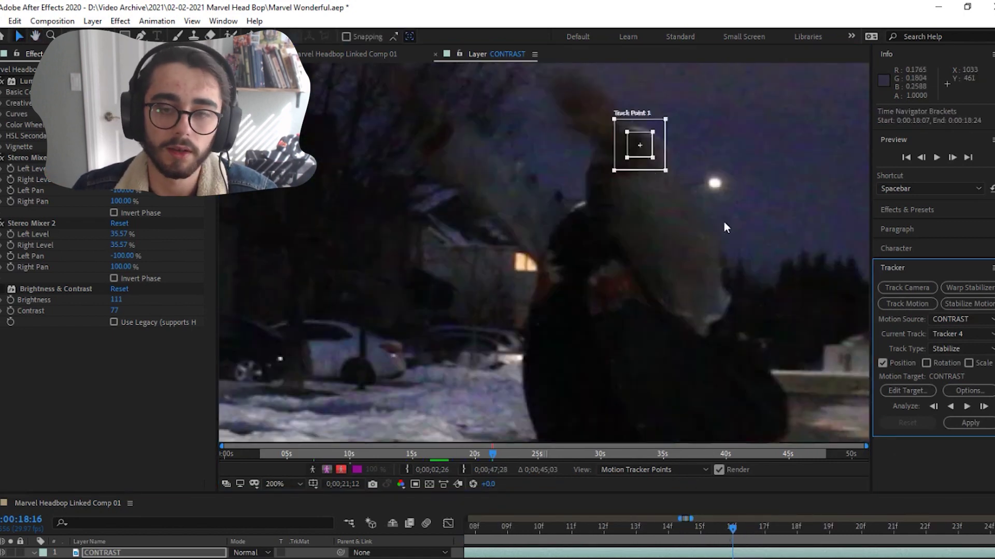
scroll(724, 227, "up", 2)
left_click(983, 406)
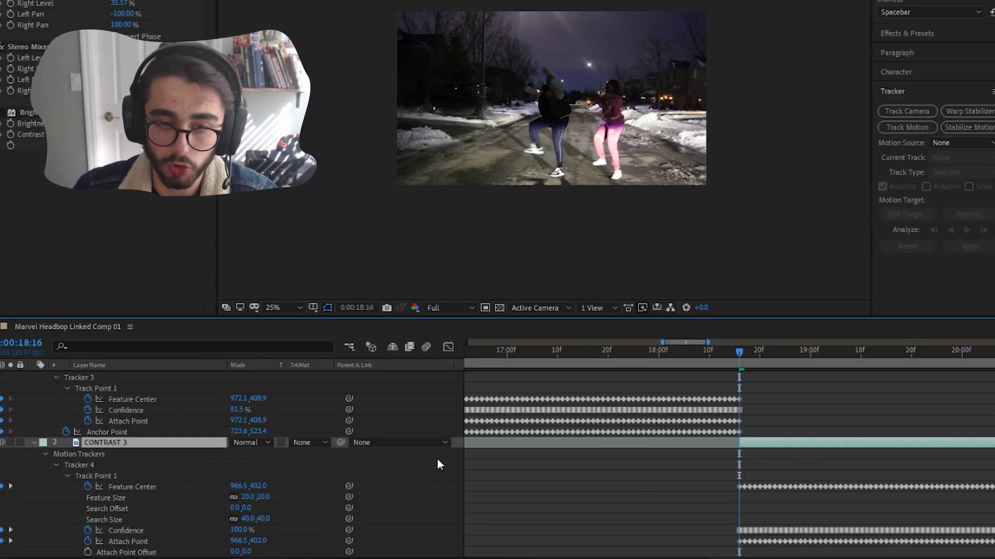
Reveal the keyframes of CONTRAST 3 and split the layer at 0:00:34:09, where its tracking keyframes end
left_click(34, 444)
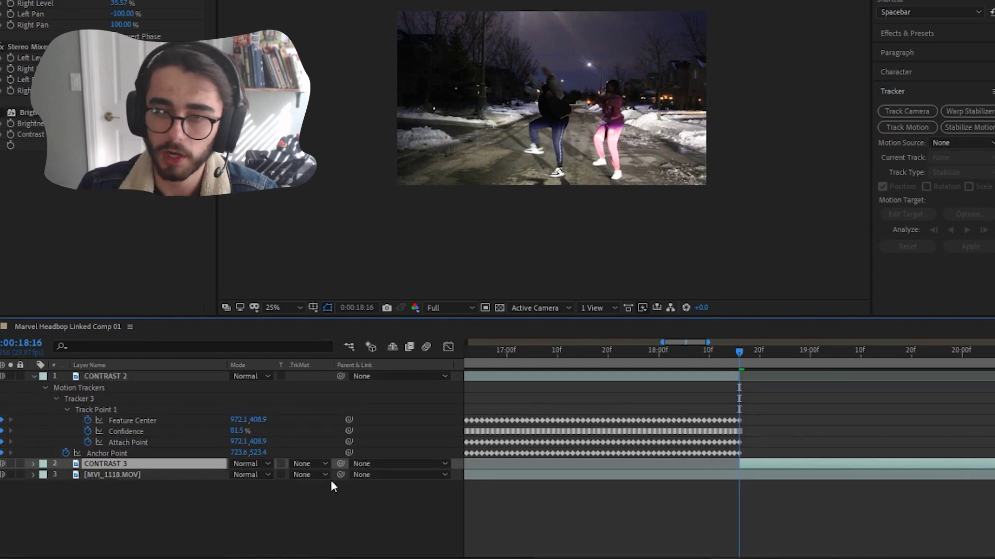
key("u")
scroll(764, 492, "right", 10)
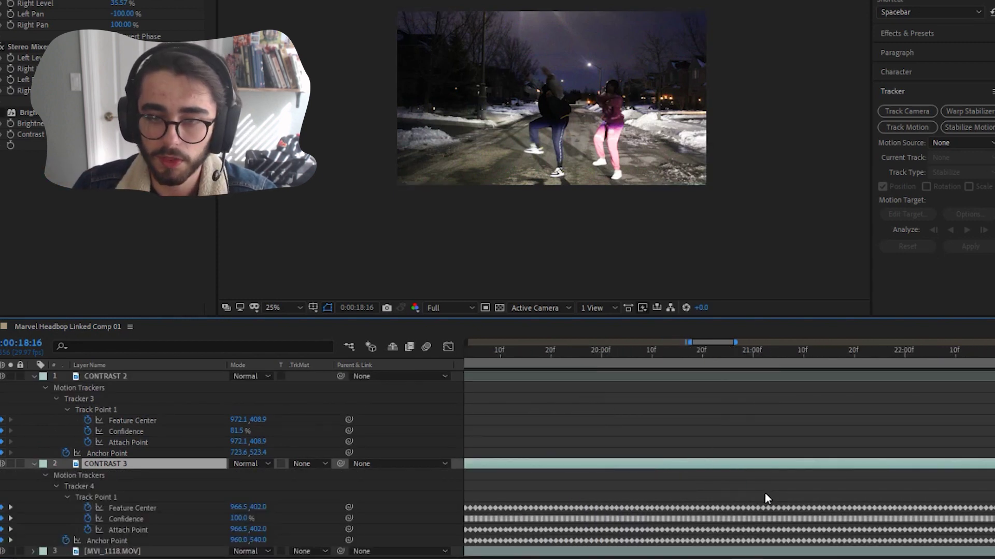
scroll(765, 496, "right", 12)
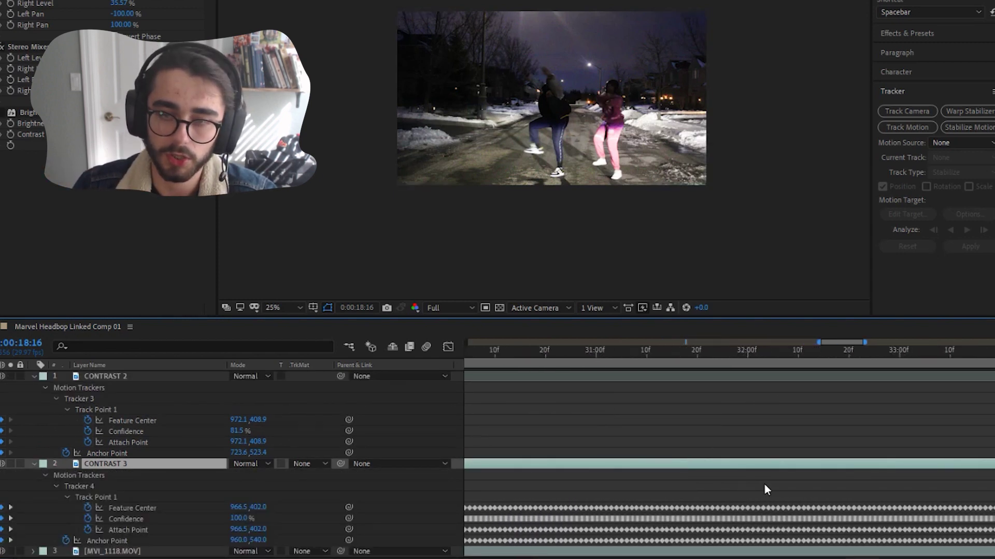
scroll(767, 493, "right", 5)
left_click_drag(504, 360, 505, 355)
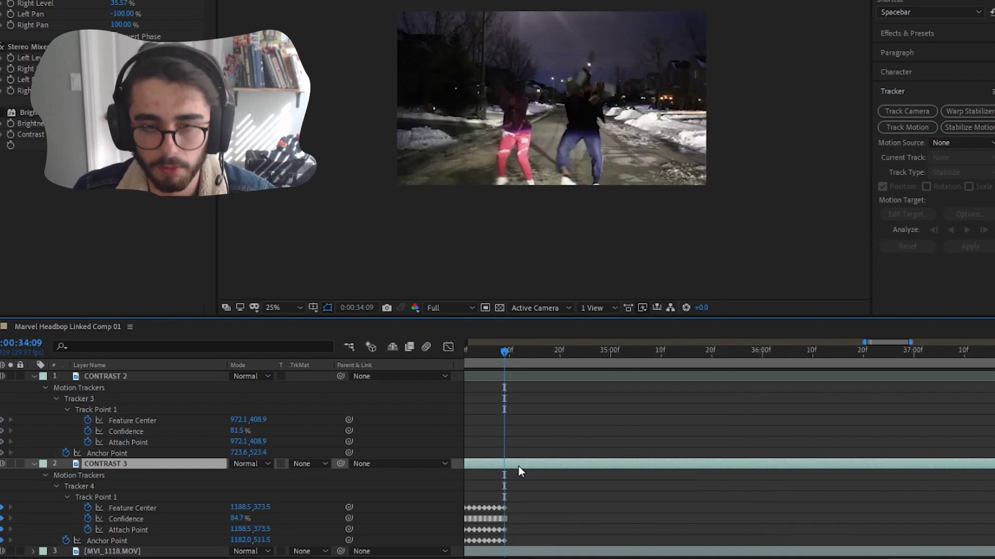
key("ctrl+shift+d")
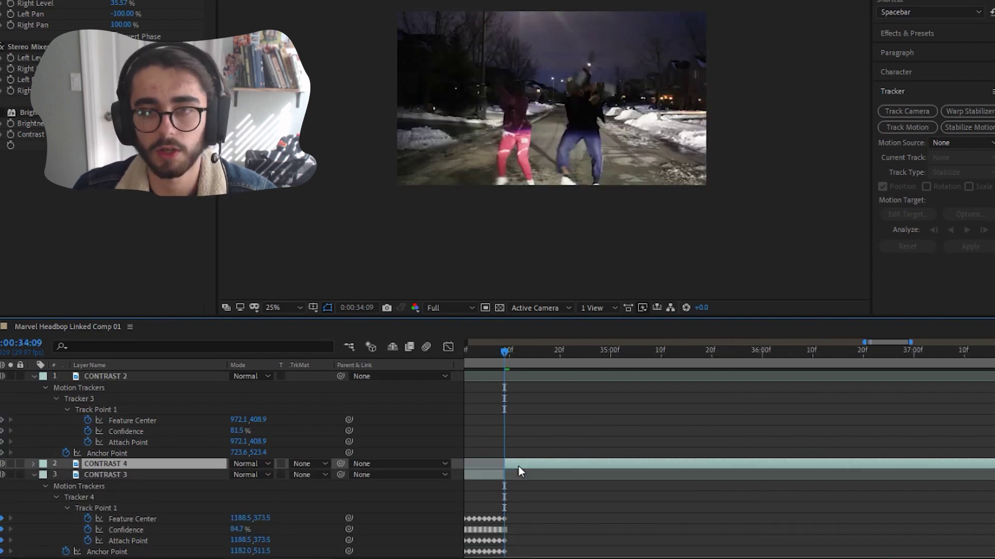
Collapse CONTRAST 3, start a Stabilize Motion tracker on CONTRAST 4 at 0:00:34:09 and analyze forward
left_click(35, 476)
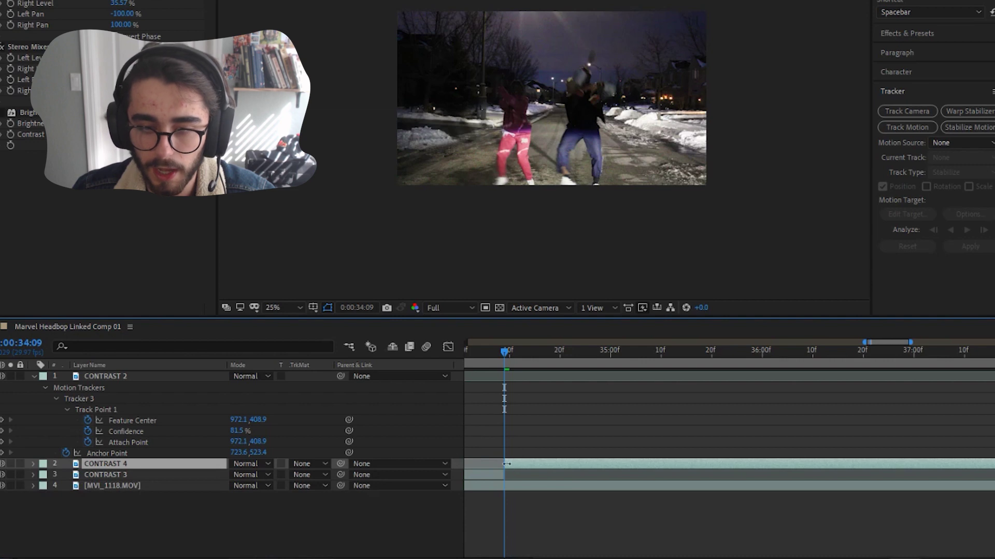
left_click(977, 132)
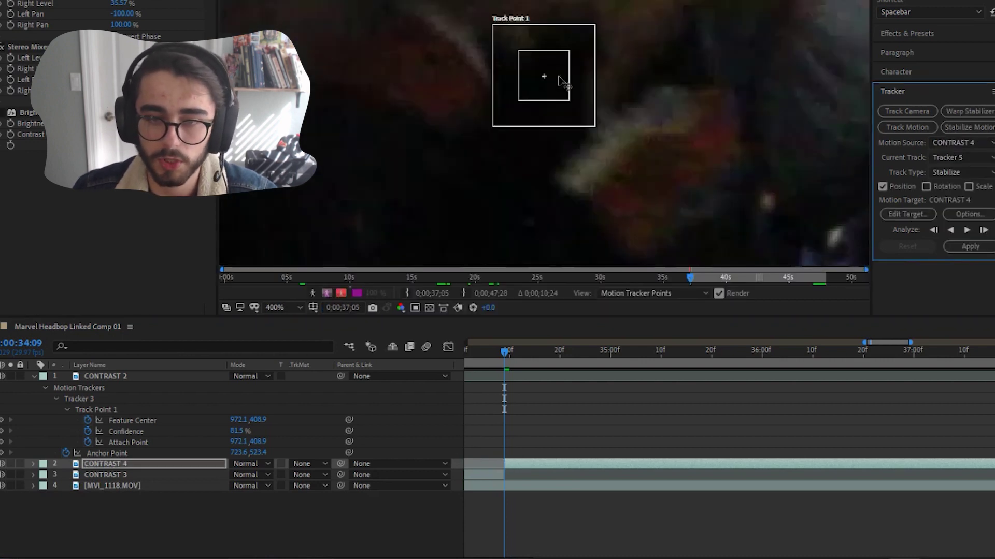
left_click(967, 230)
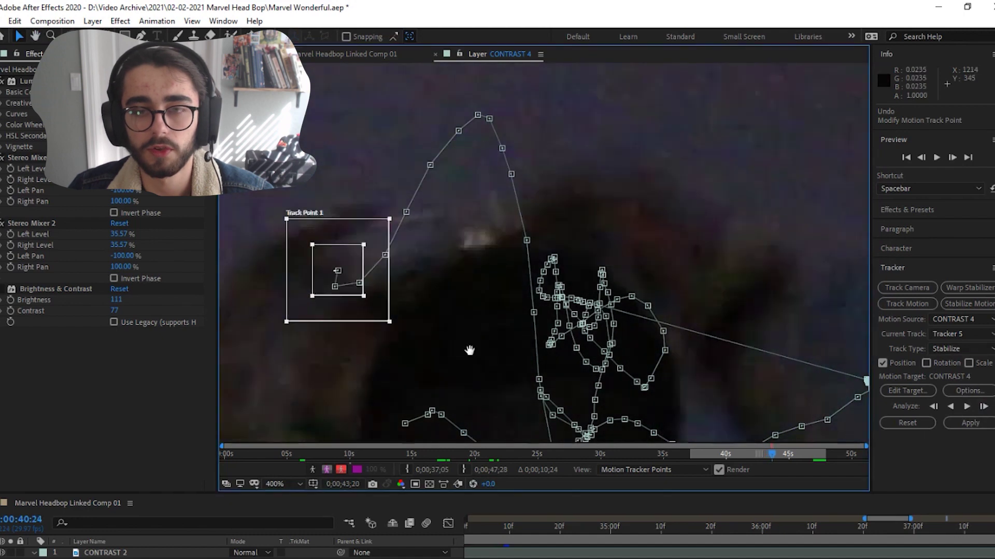
Review the CONTRAST 4 track frame by frame around 0:00:40:04 and undo the latest analyzed frames back past 0:00:40:02
scroll(470, 351, "down", 3)
left_click(535, 528)
scroll(575, 256, "up", 2)
scroll(652, 353, "up", 1)
key("Page_Down")
key("Page_Down")
key("Page_Down")
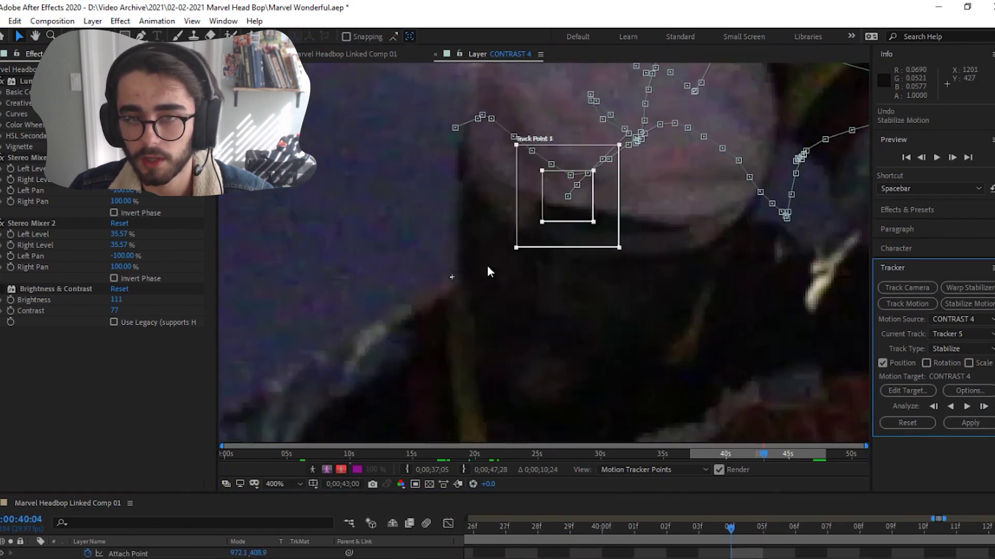
key("ctrl+z")
key("ctrl+z")
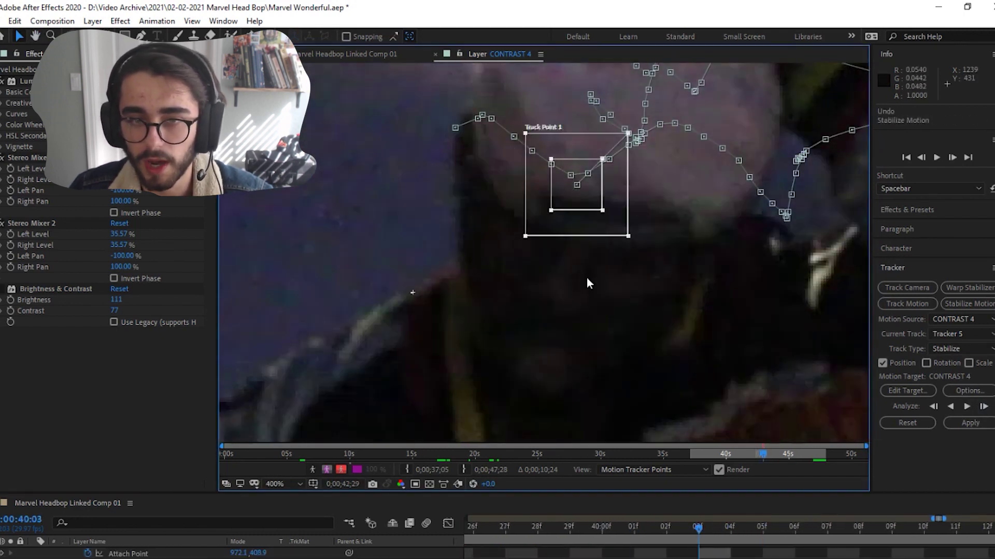
key("ctrl+z")
key("ctrl+z")
key("ctrl+z")
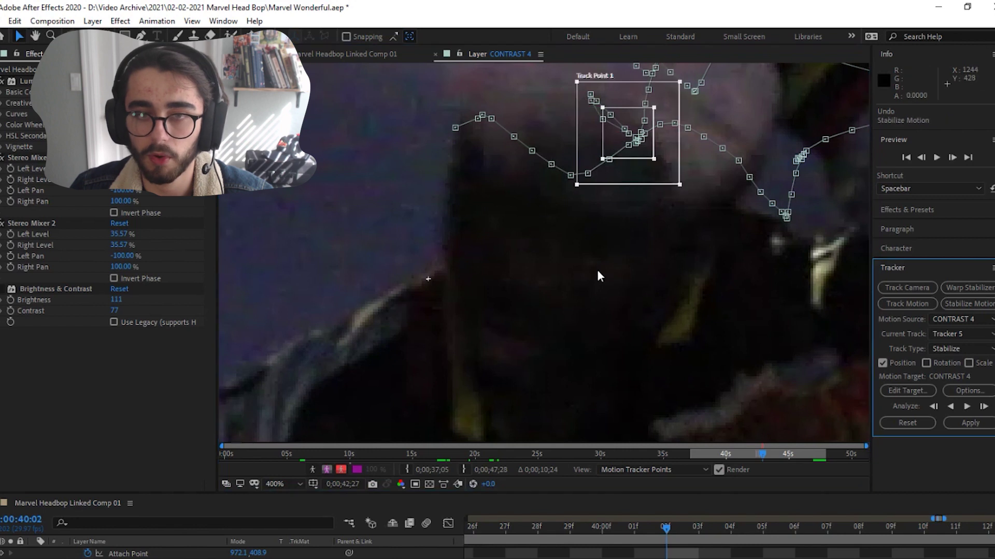
key("ctrl+z")
key("ctrl+z")
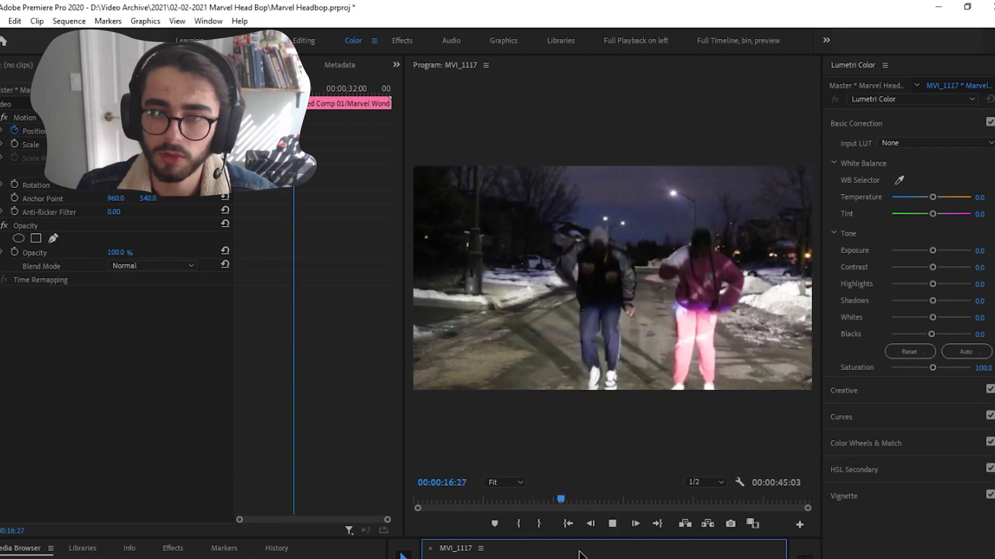
In Premiere Pro, stop on the frames around 0:00:17:00 and duplicate the stabilized clip from V1 onto V2
key("space")
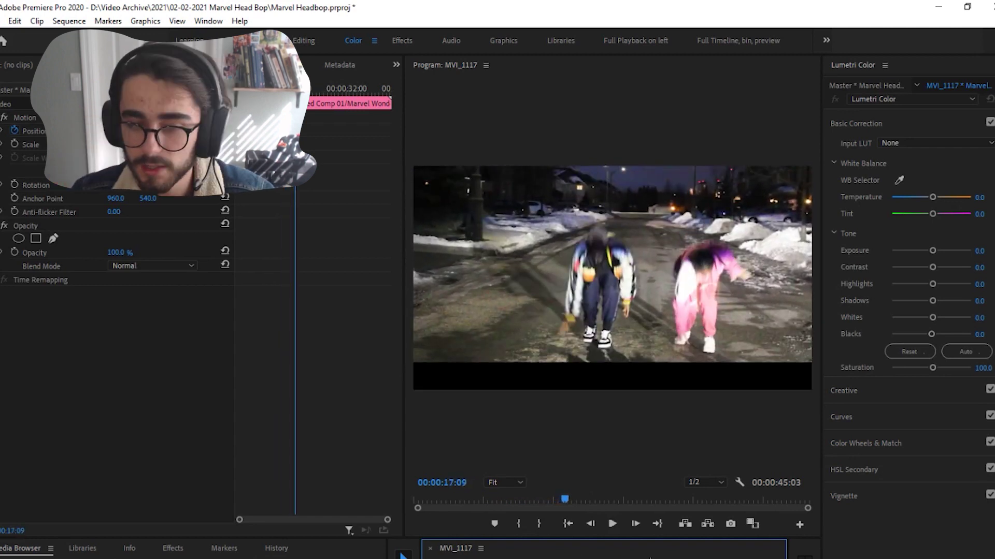
left_click_drag(650, 558, 636, 558)
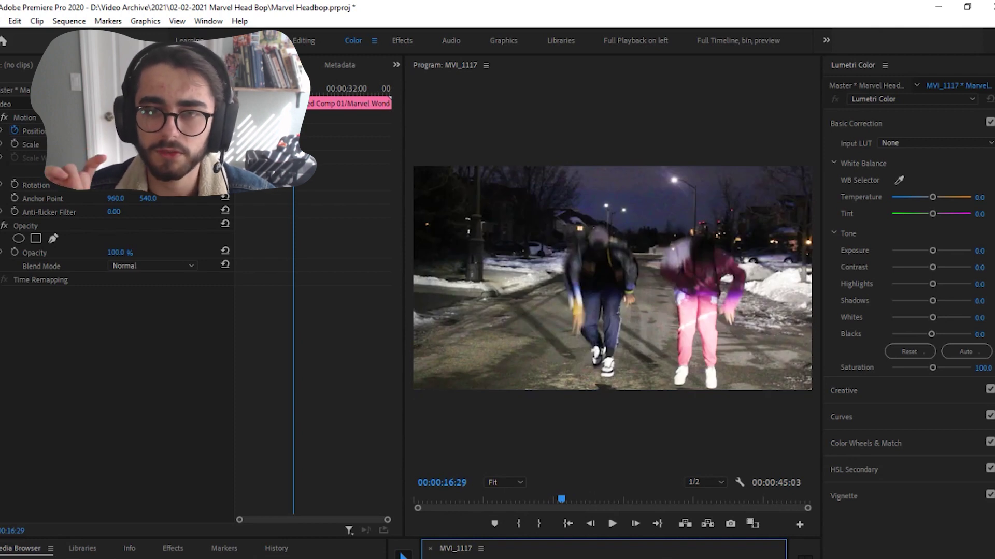
key("Right")
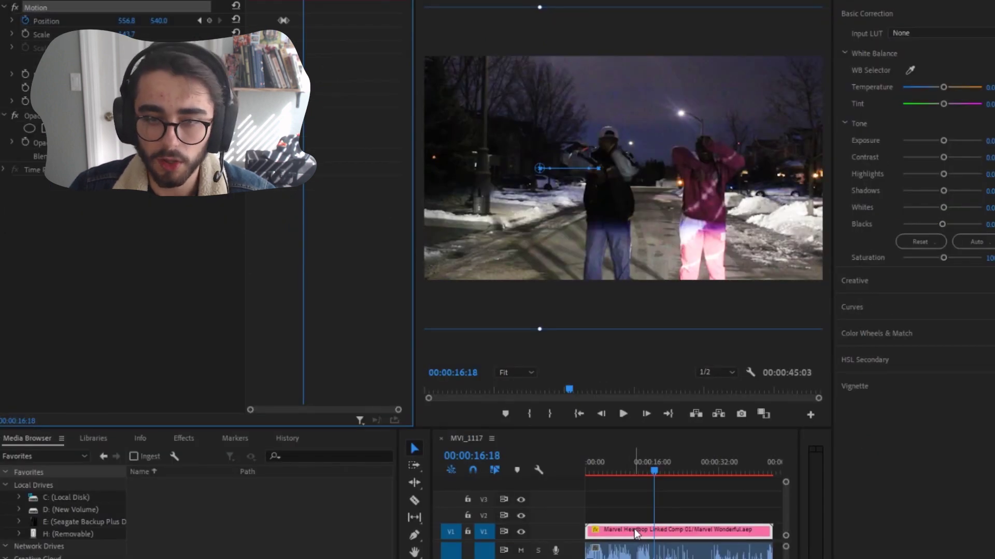
left_click_drag(634, 529, 634, 514)
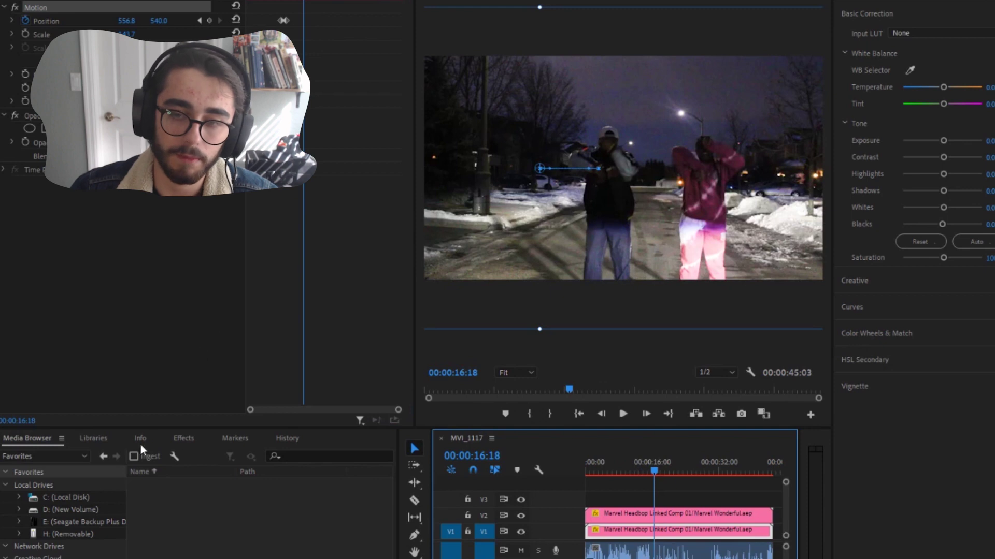
Search the effects for "flip vert" and apply Vertical Flip to the clip copy on V2
left_click(181, 441)
left_click(127, 455)
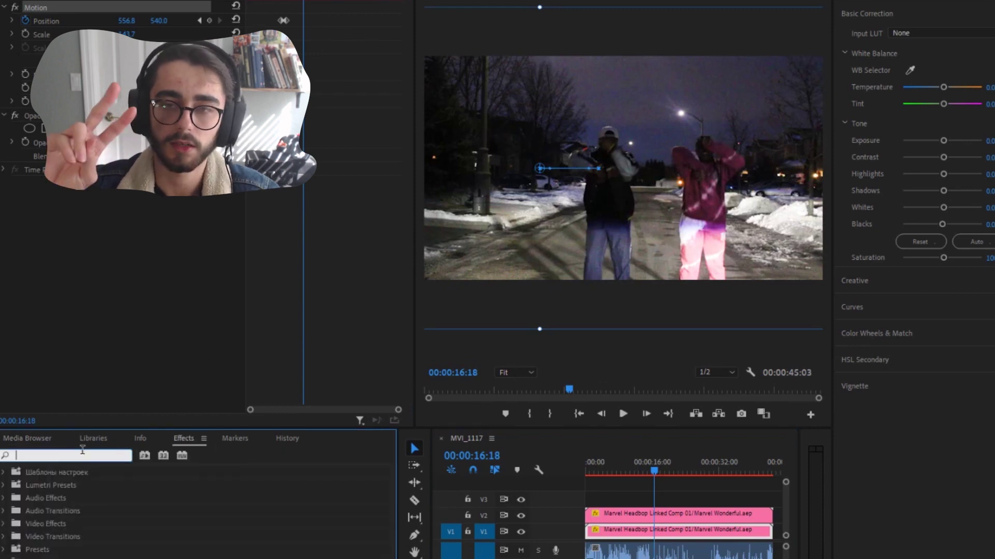
type("flip vert")
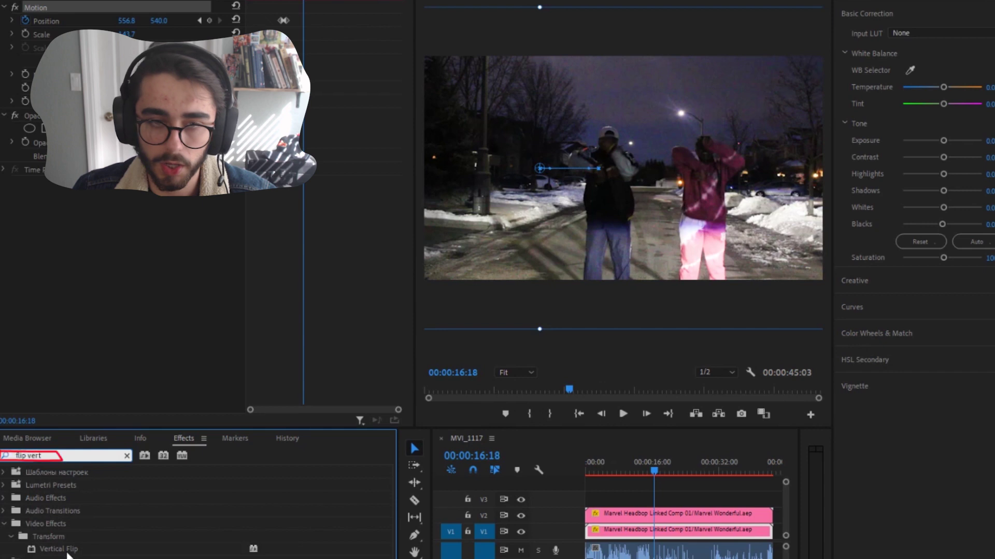
left_click_drag(67, 553, 297, 522)
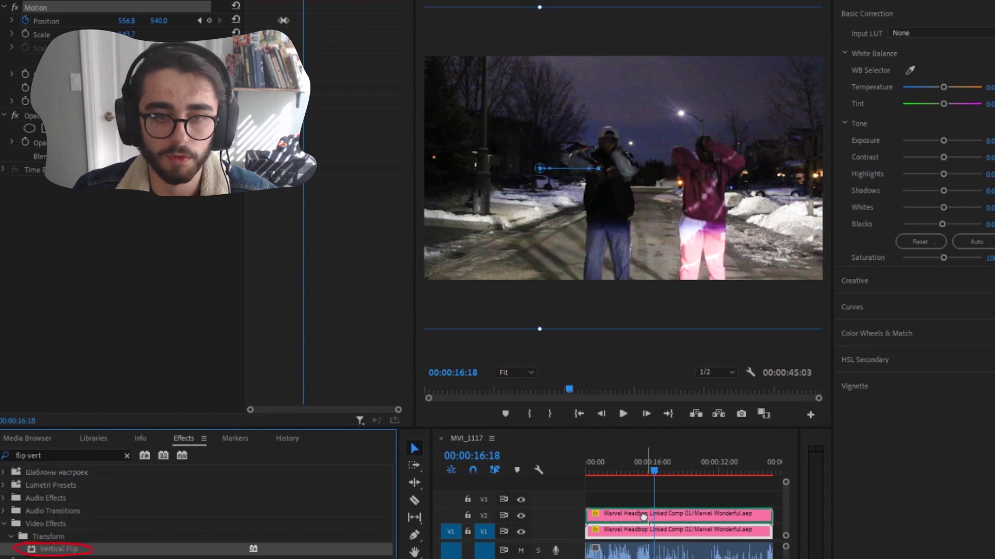
left_click_drag(643, 516, 643, 516)
Go to 0:00:17:01 and reposition the flipped clip to about 556.7, 1585.9 so it fills the black gap below the footage
left_click_drag(655, 468, 660, 470)
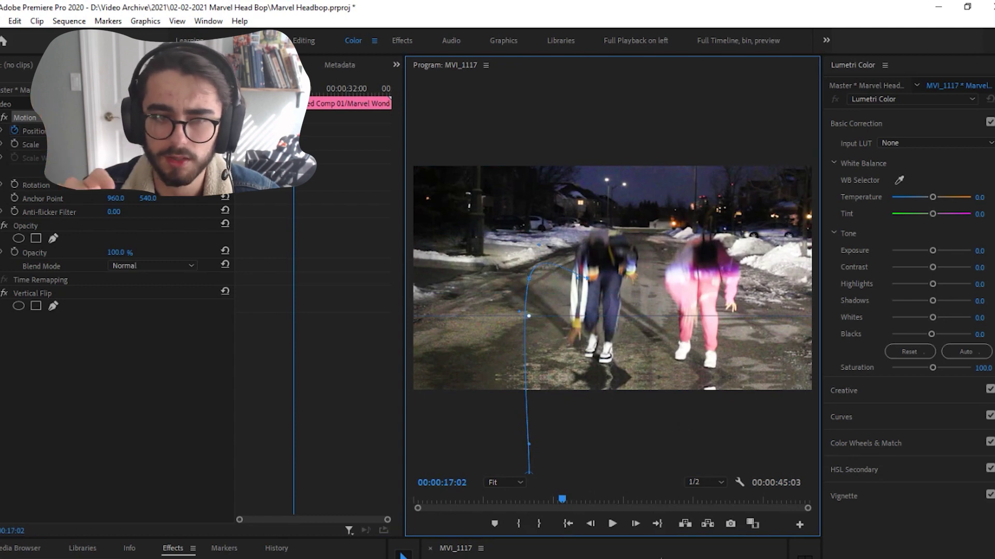
key("Right")
key("Left")
key("Left")
key("Left")
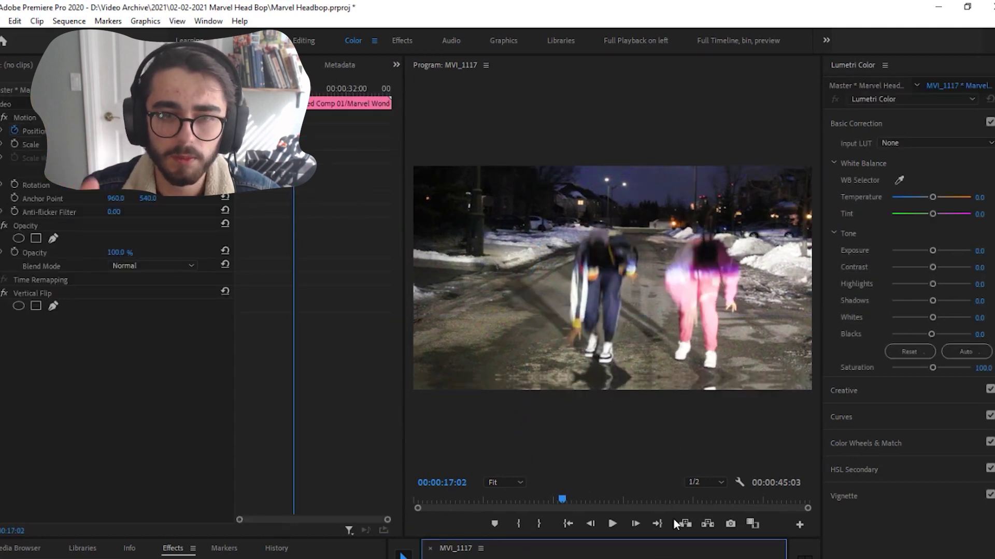
key("Right")
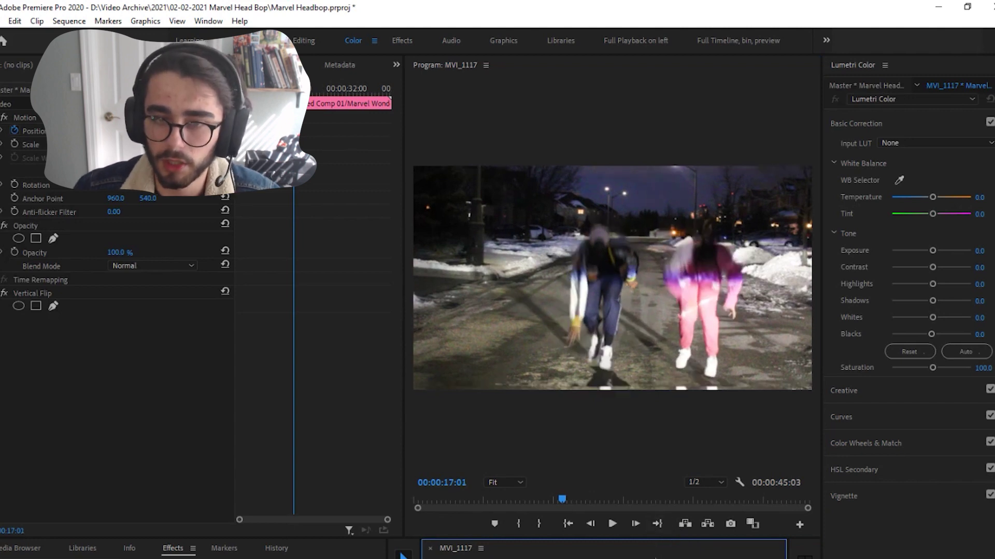
left_click(37, 120)
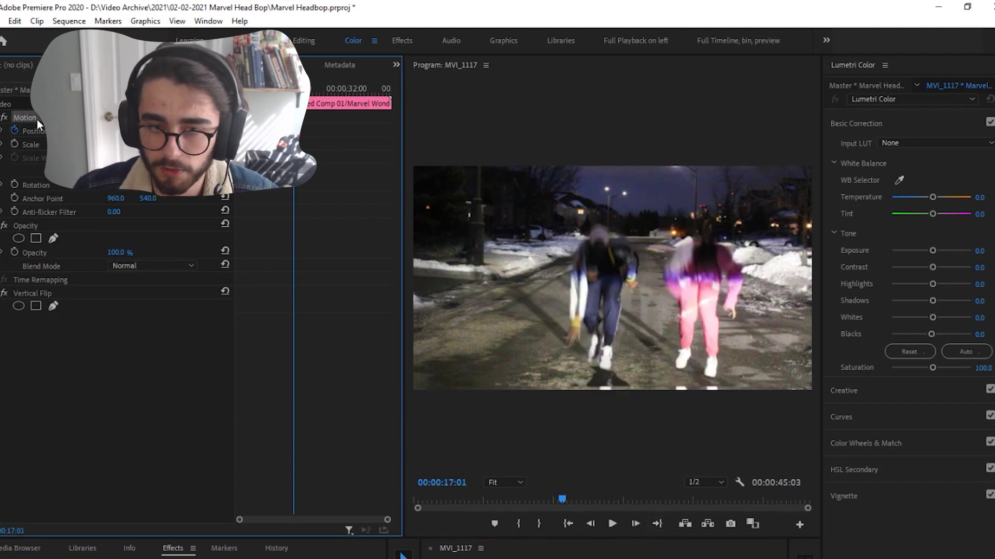
left_click_drag(625, 376, 619, 394)
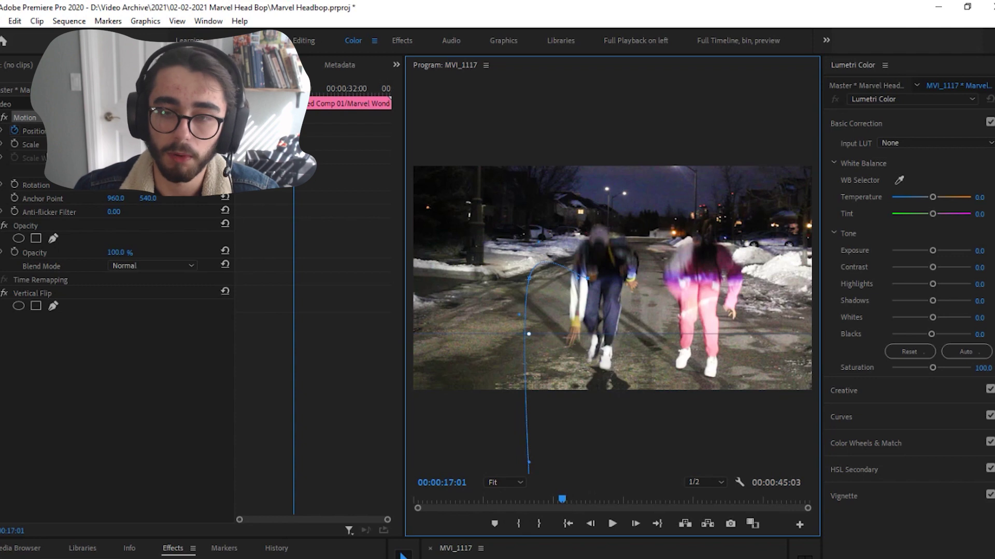
Clear the flipped clip's existing Position keyframes and keep a single fresh keyframe at 0:00:17:01
left_click(15, 131)
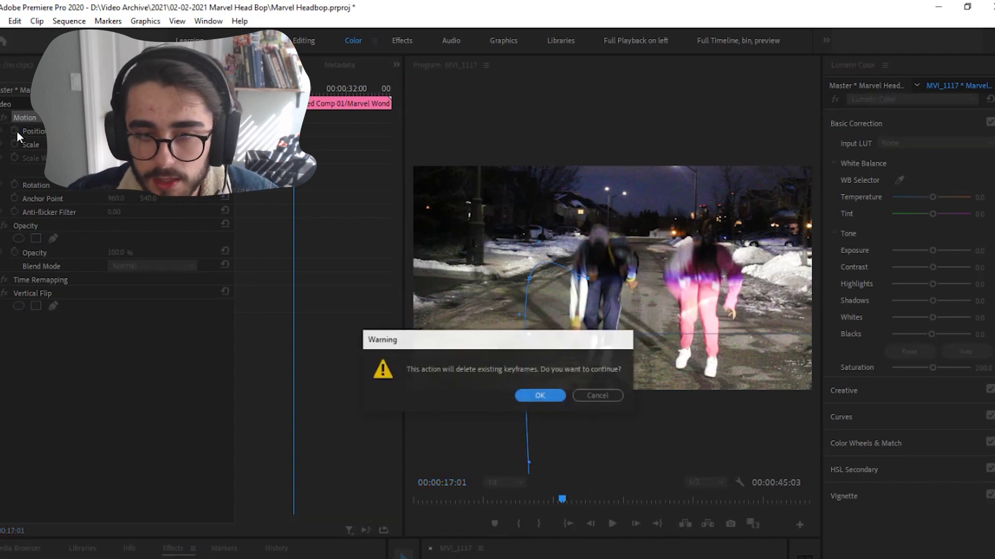
left_click(539, 395)
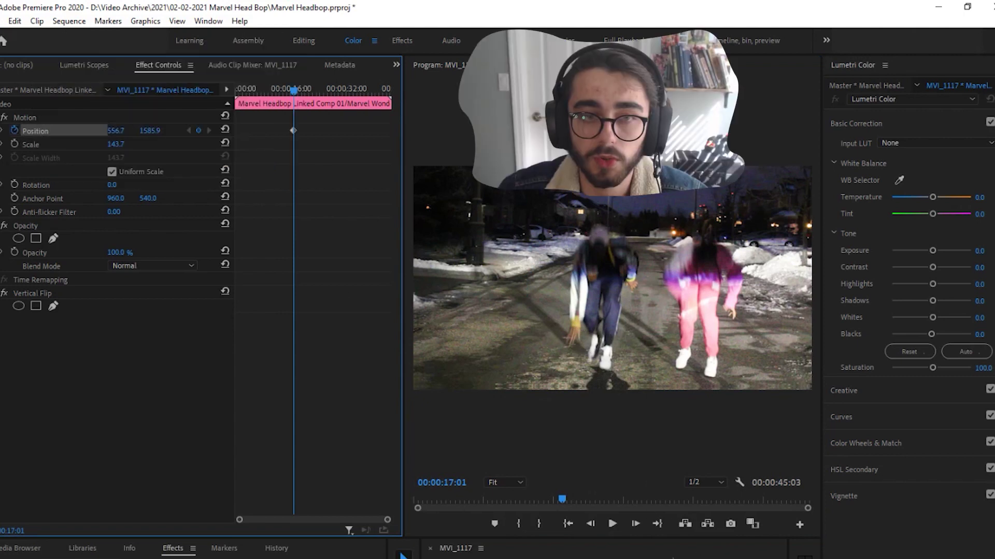
left_click(16, 131)
left_click(538, 395)
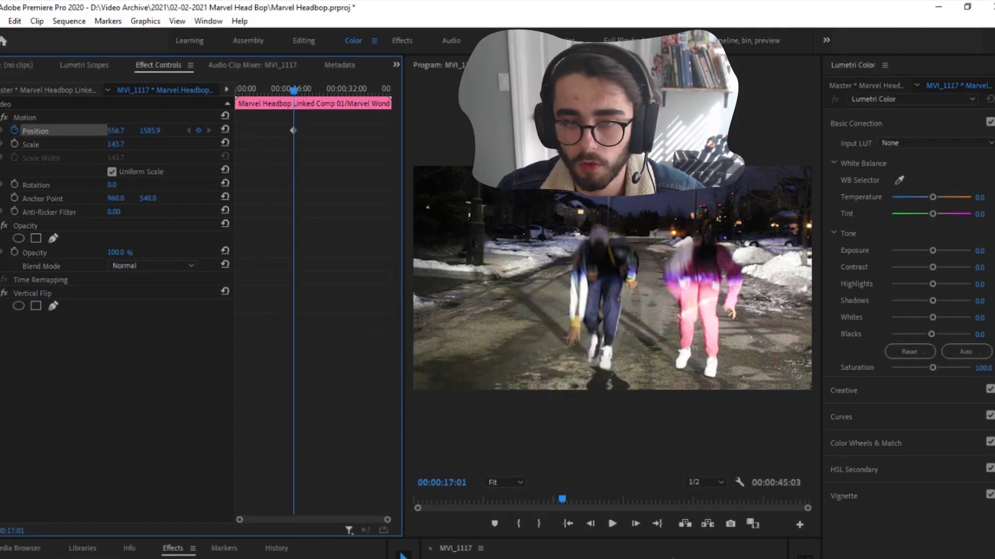
Advance two frames to 0:00:17:03 and move the flipped clip up to about 556.7, 1421.4 to cover the black bar
left_click(672, 558)
key("Right")
key("Right")
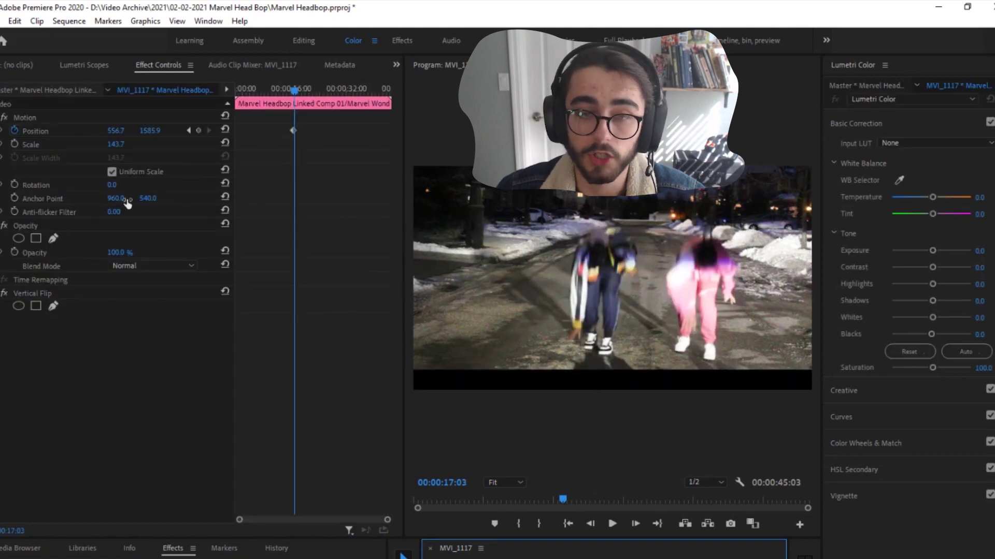
left_click(41, 119)
left_click_drag(556, 353, 595, 365)
left_click(629, 550)
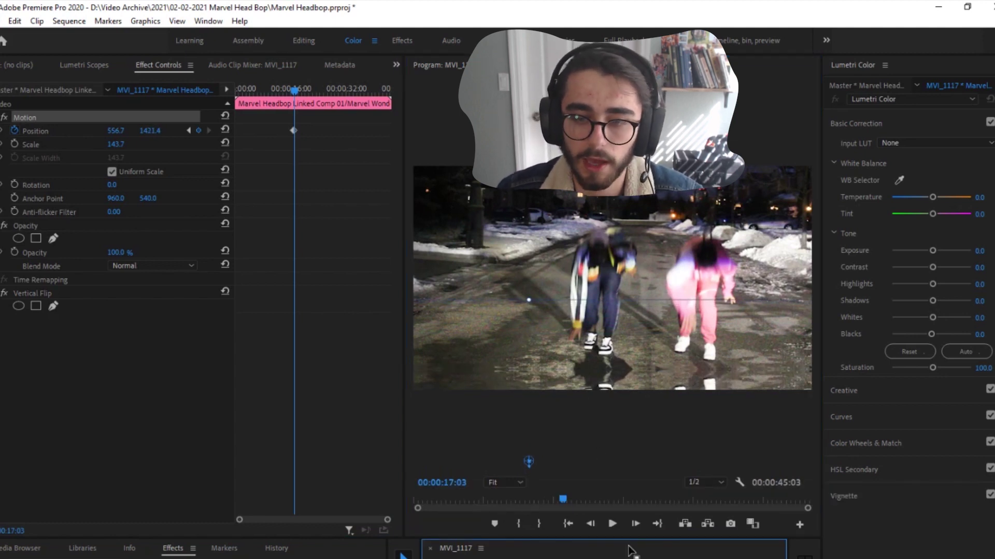
Advance three frames to 0:00:17:06 and move the flipped clip up to about 556.7, 1238.3 to cover the black bar
left_click(582, 437)
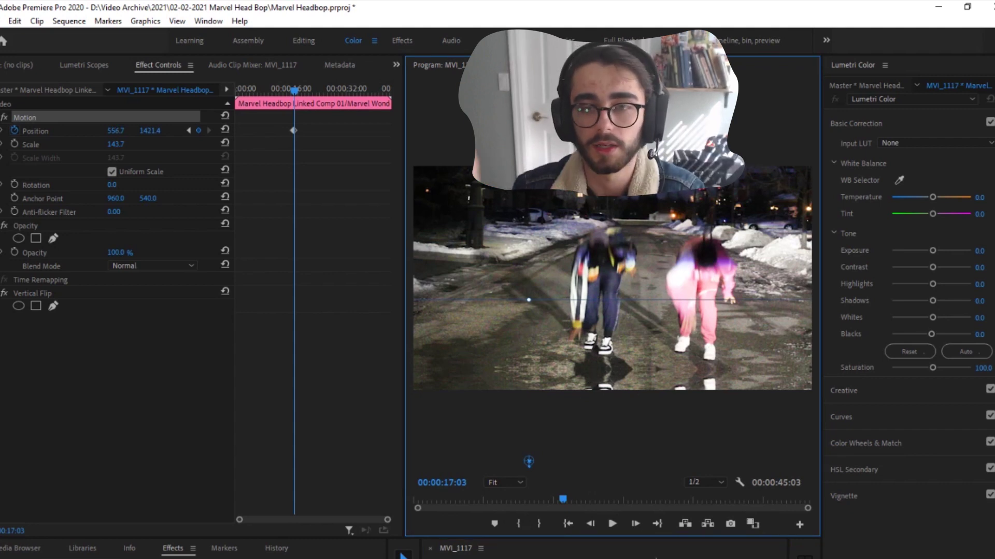
key("Right")
key("Right")
key("Right")
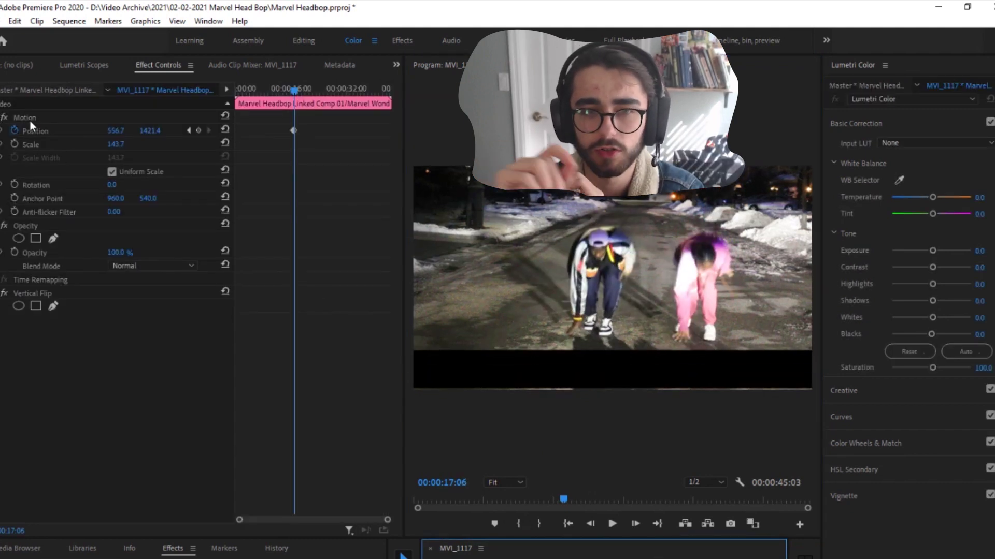
left_click(30, 123)
left_click_drag(585, 387, 590, 348)
Step frame by frame around 0:00:17:04 to 0:00:17:06 and play back to check how the flipped clip covers the gap
key("Right")
key("Right")
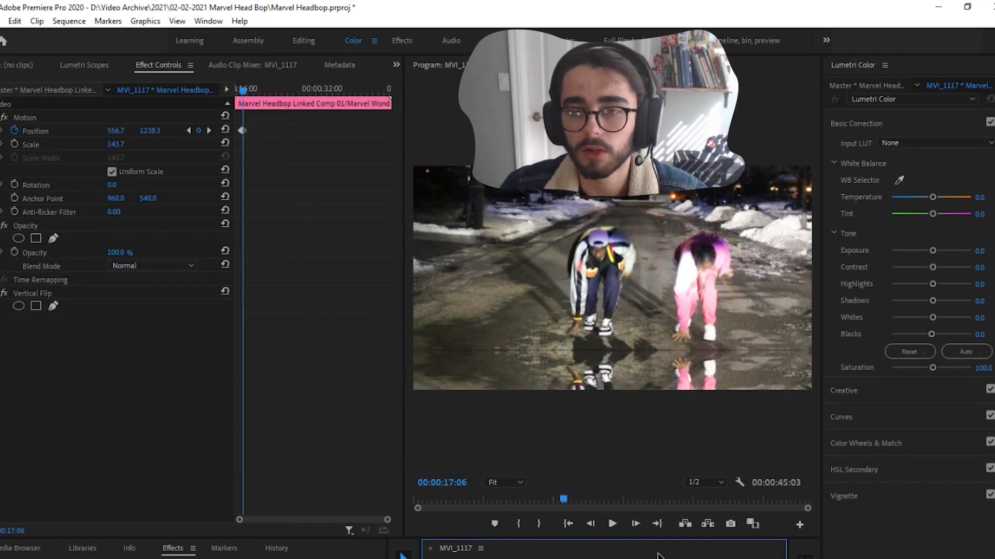
key("Left")
key("Left")
key("Left")
key("Left")
key("Left")
key("Left")
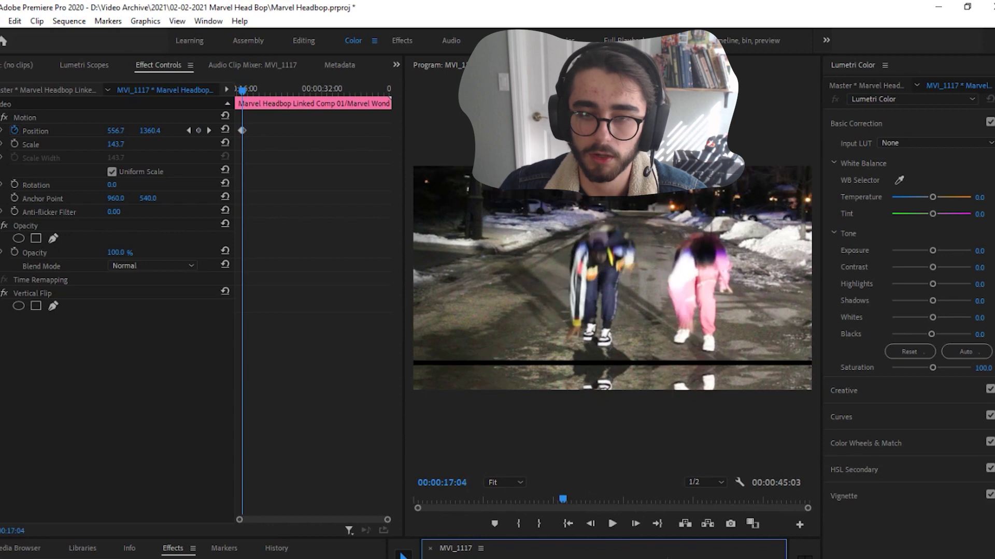
key("Right")
key("Right")
key("Right")
key("Right")
key("Right")
key("Right")
left_click(48, 115)
key("space")
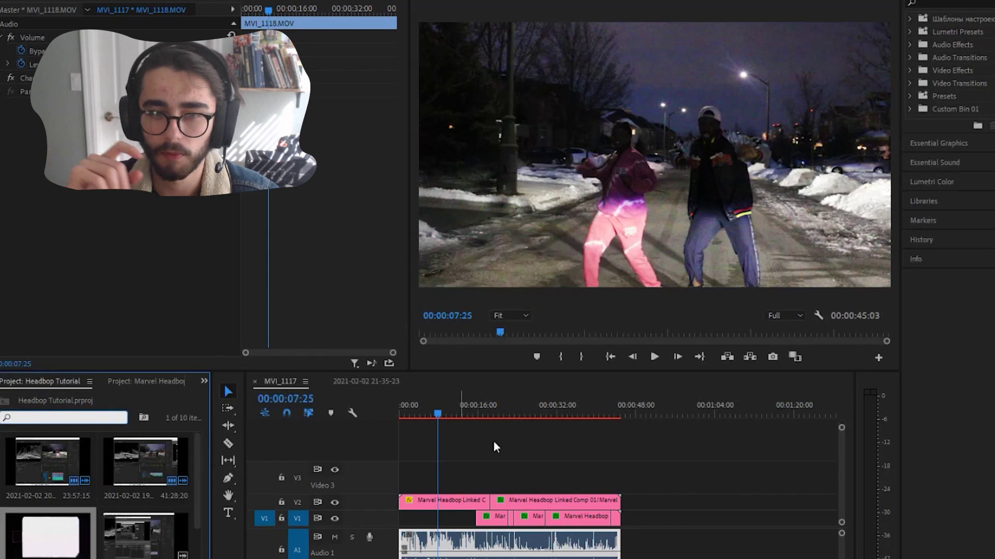
Scrub the sequence through 0:00:17:03 to 0:00:29:07 to review the filled edges on the stabilized clips
left_click(447, 413)
left_click_drag(449, 414, 487, 414)
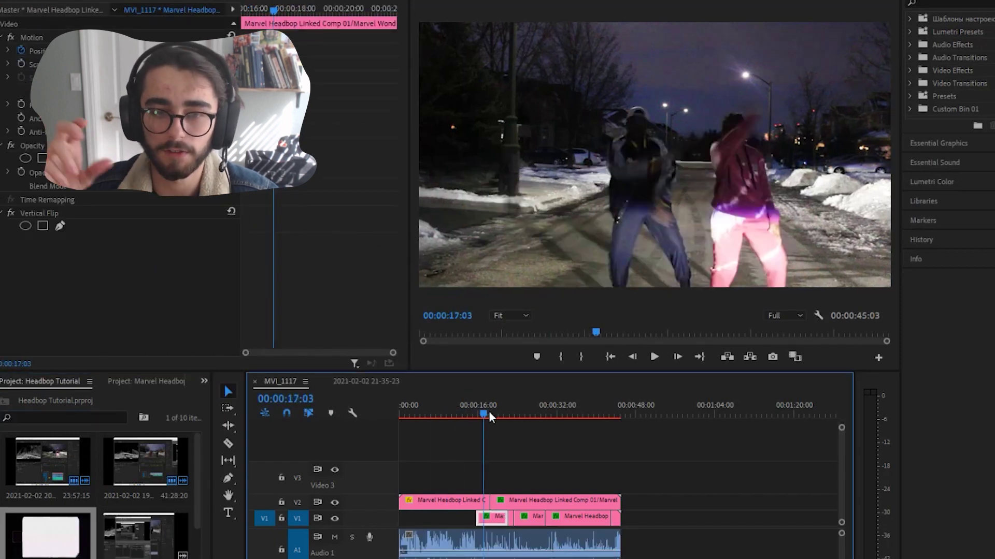
left_click(543, 414)
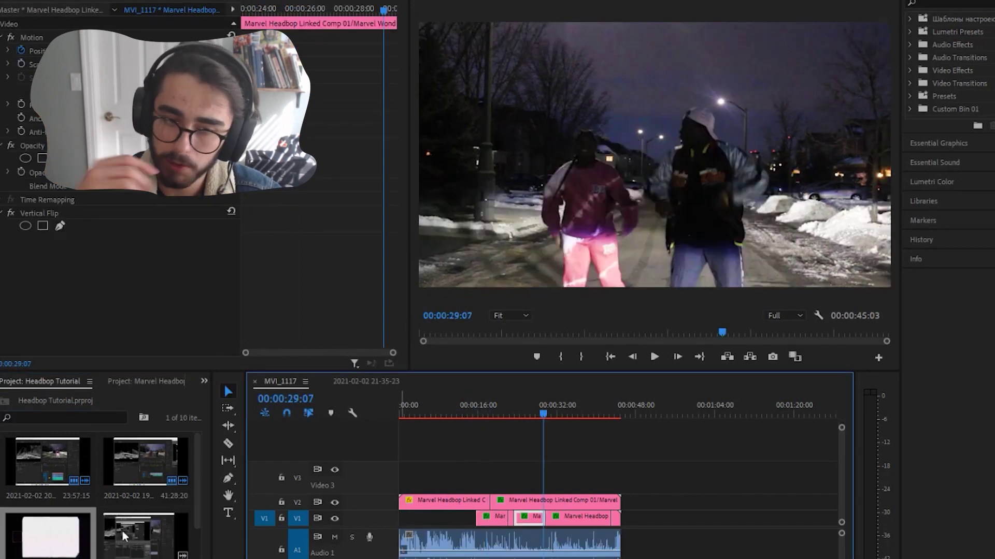
Place 8mm Frame.mp4 on V3 at the start of the sequence and set its scale to 50
left_click_drag(56, 538, 403, 479)
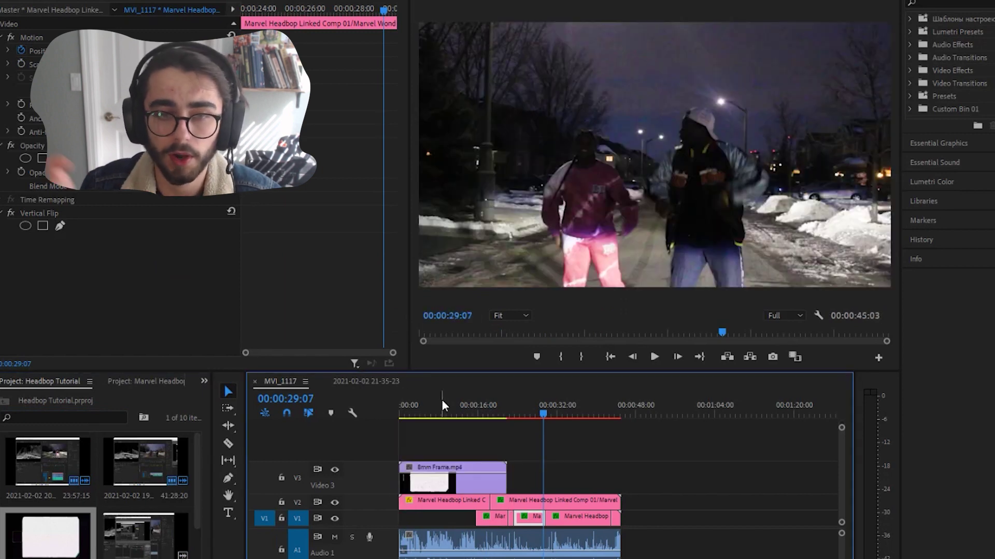
left_click_drag(441, 399, 457, 404)
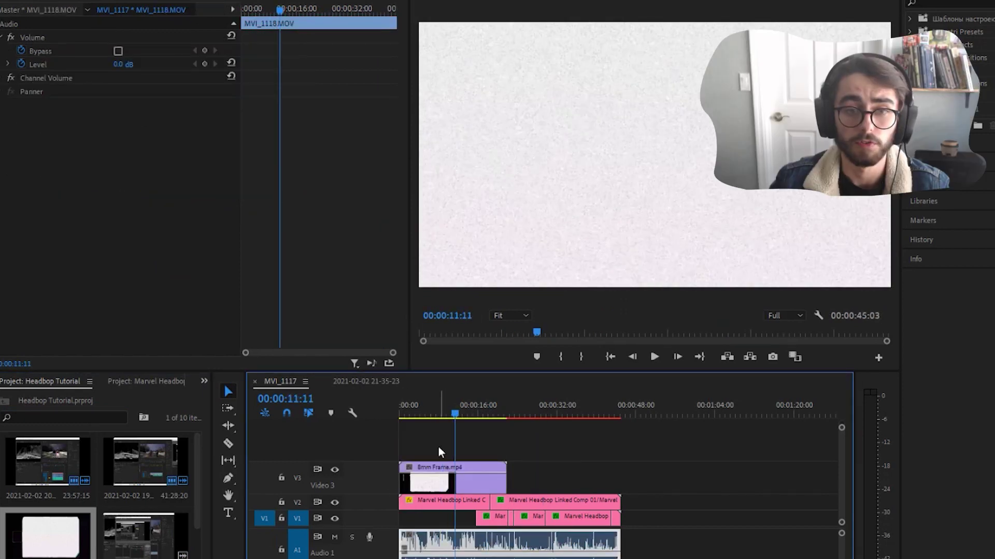
left_click(456, 487)
left_click_drag(121, 64, 101, 64)
Set the 8mm frame overlay's blend mode to Multiply and scrub to 0:00:17:11 to preview it over the footage
left_click(155, 186)
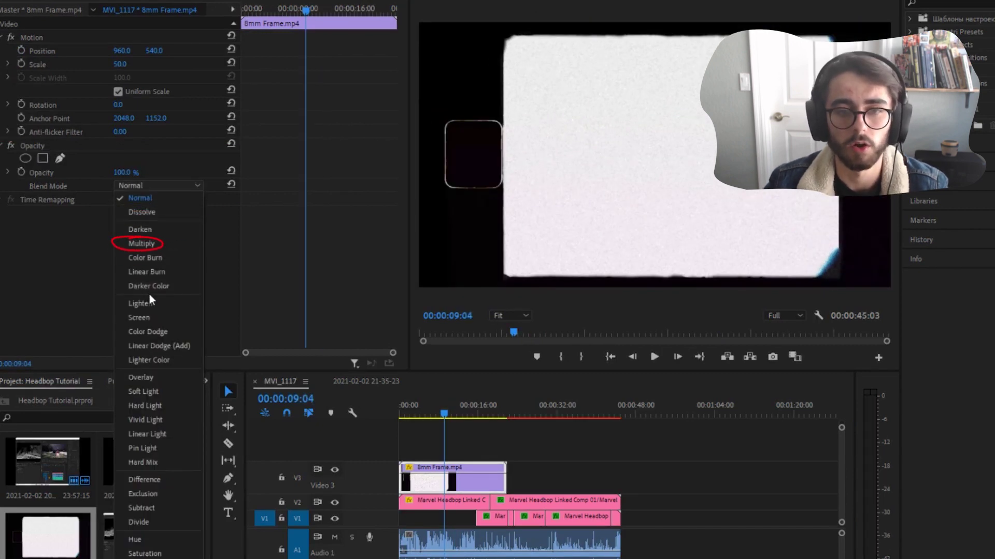
left_click(149, 245)
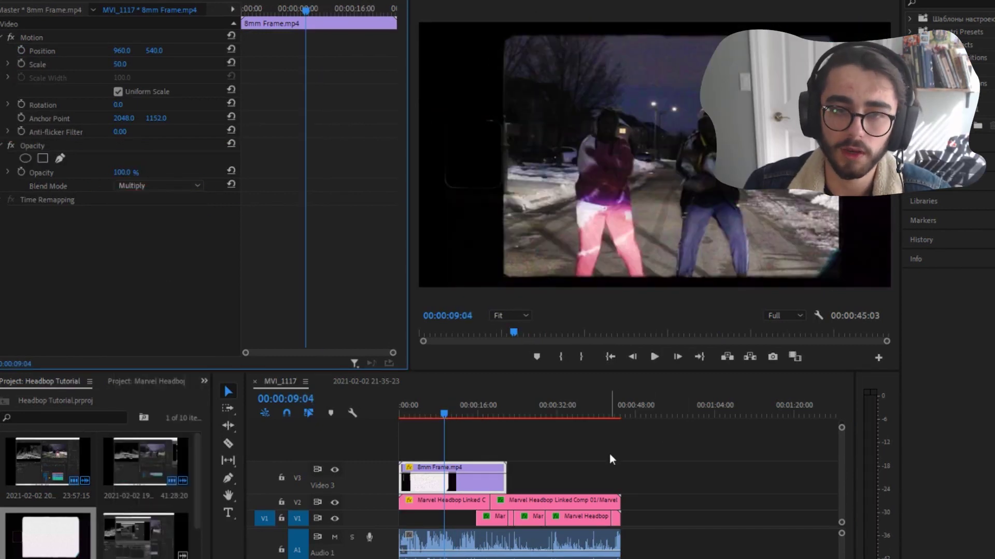
left_click(609, 454)
left_click_drag(427, 411, 472, 409)
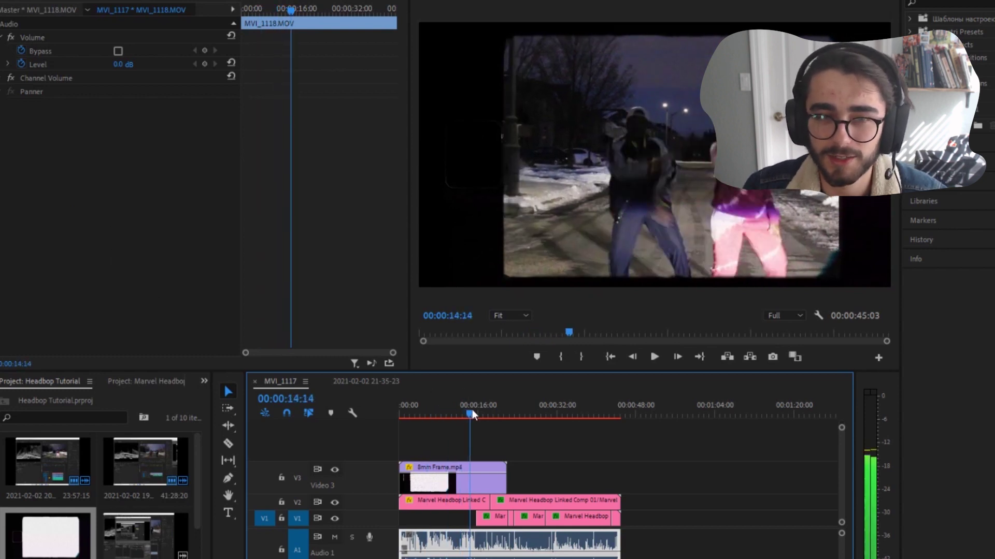
left_click(485, 411)
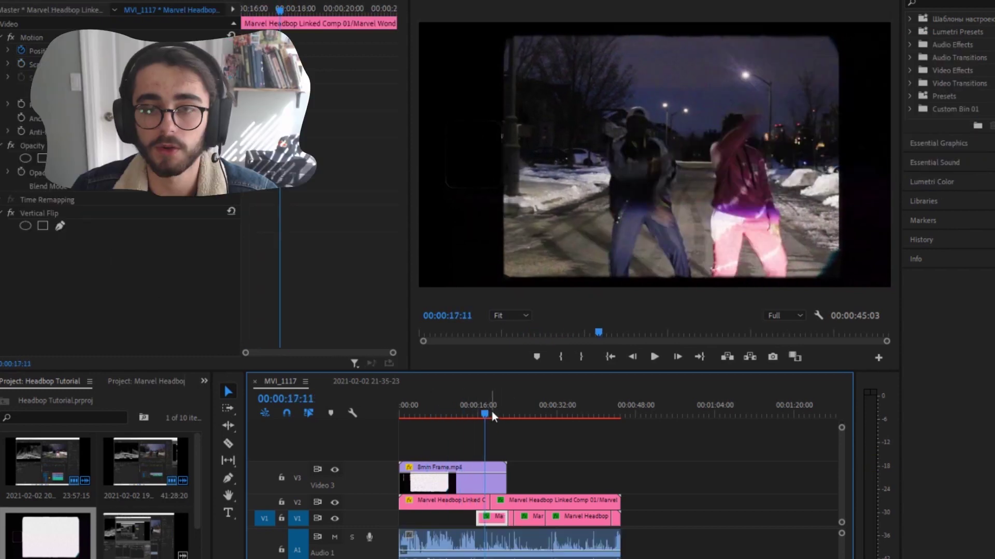